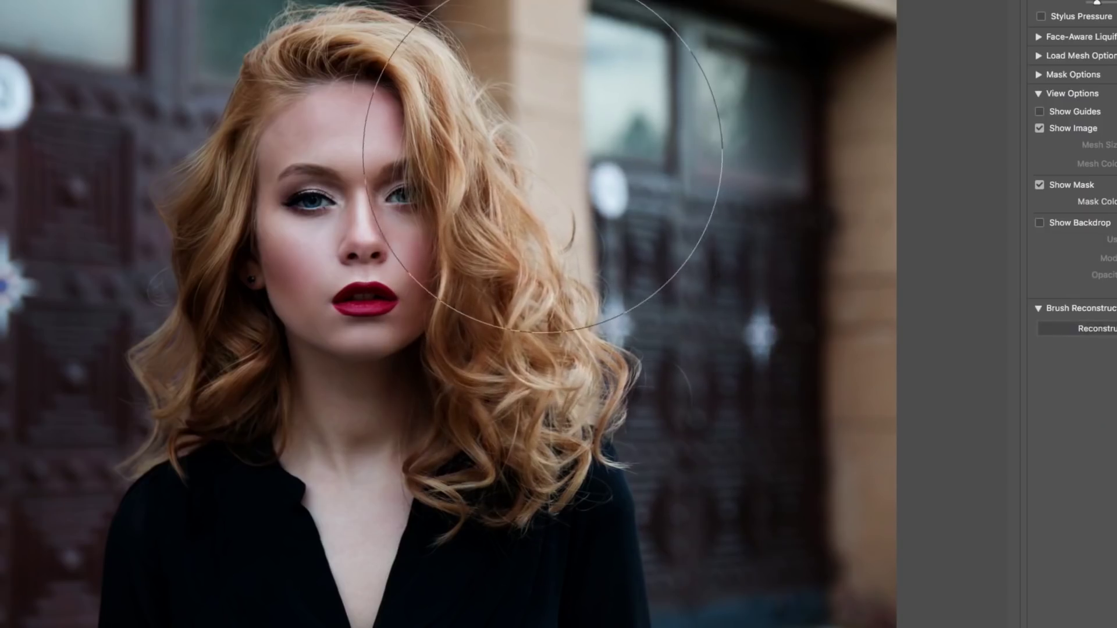
- Push the hair outward on both sides of the head in Liquify, and freeze the face, neck and chest with the Freeze Mask tool
left_click_drag(569, 261, 720, 282)
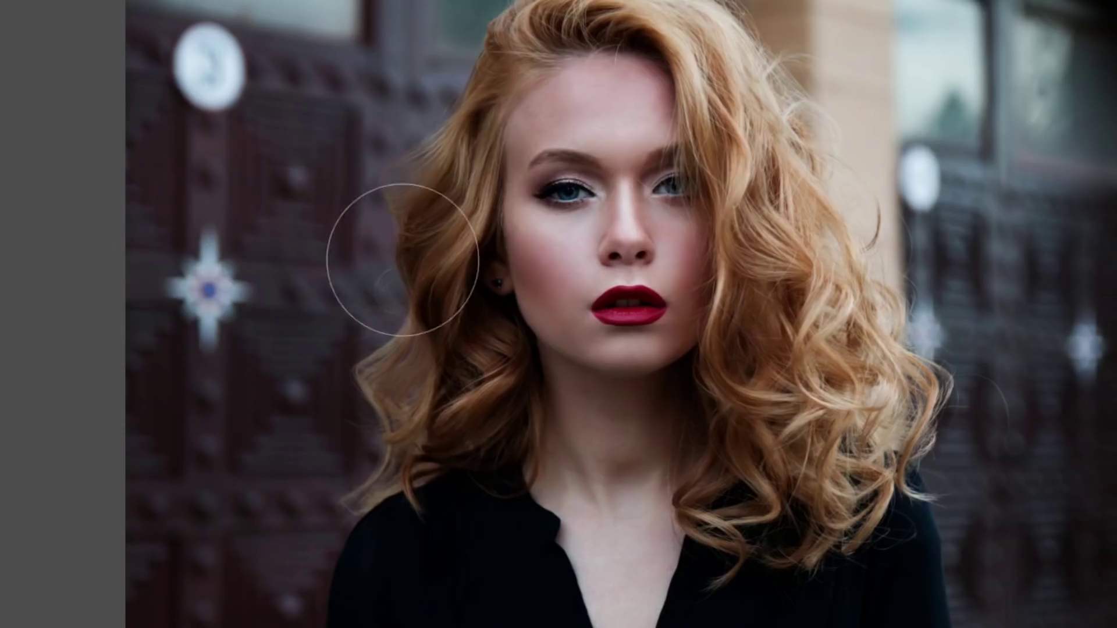
mouse_move(403, 259)
left_mouse_down()
mouse_move(409, 281)
mouse_move(328, 266)
left_mouse_up()
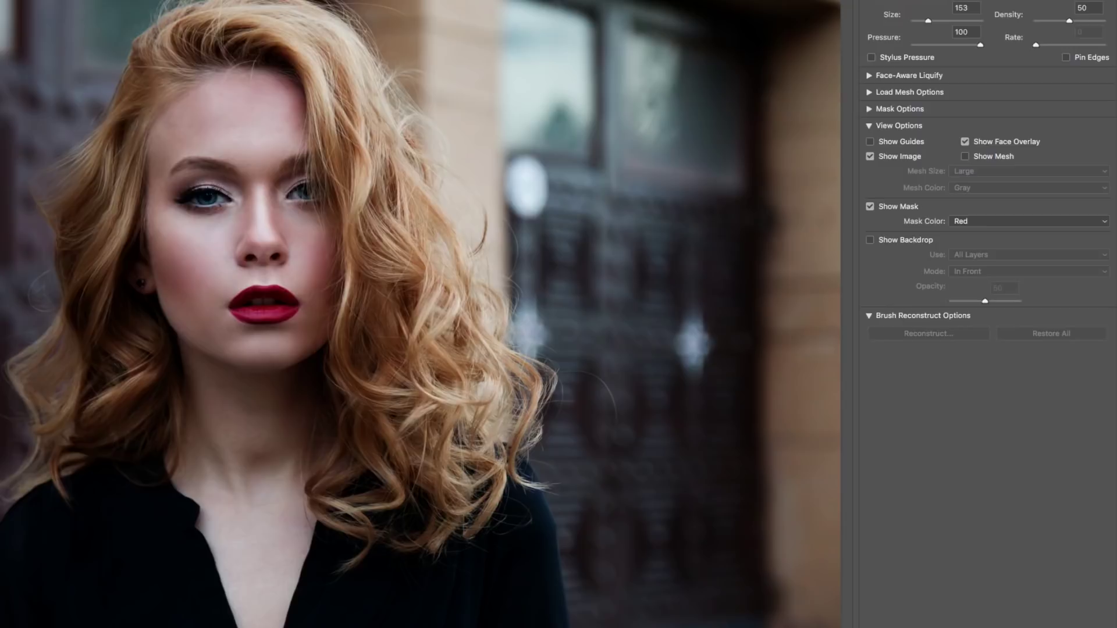
mouse_move(237, 206)
left_mouse_down()
mouse_move(265, 174)
mouse_move(305, 207)
mouse_move(273, 87)
mouse_move(227, 134)
left_mouse_up()
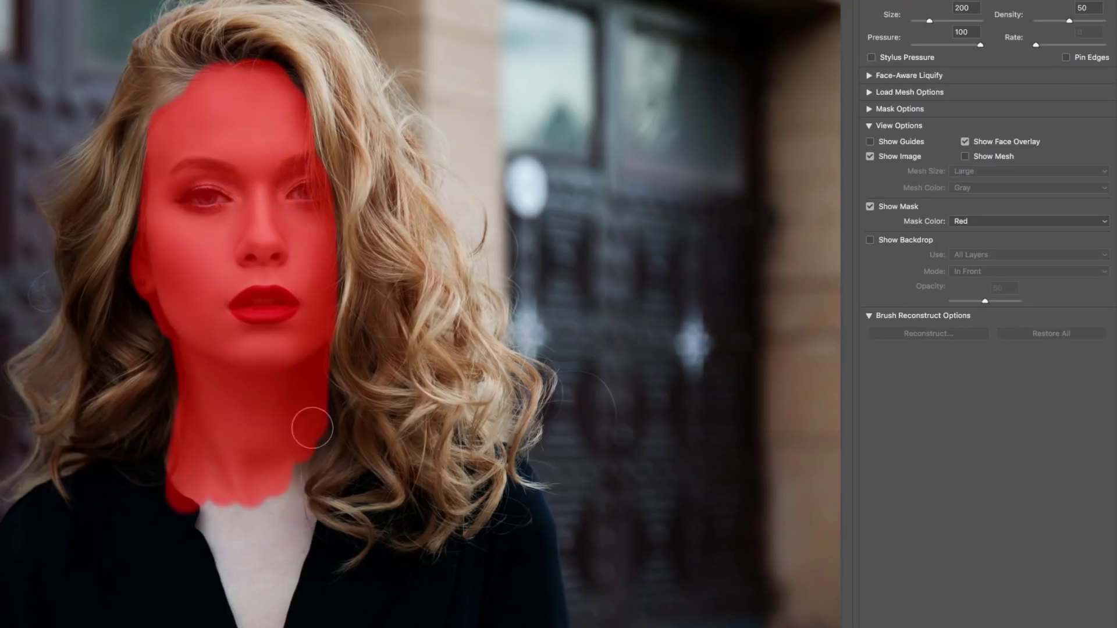
mouse_move(308, 429)
left_mouse_down()
mouse_move(312, 540)
mouse_move(238, 558)
mouse_move(291, 616)
left_mouse_up()
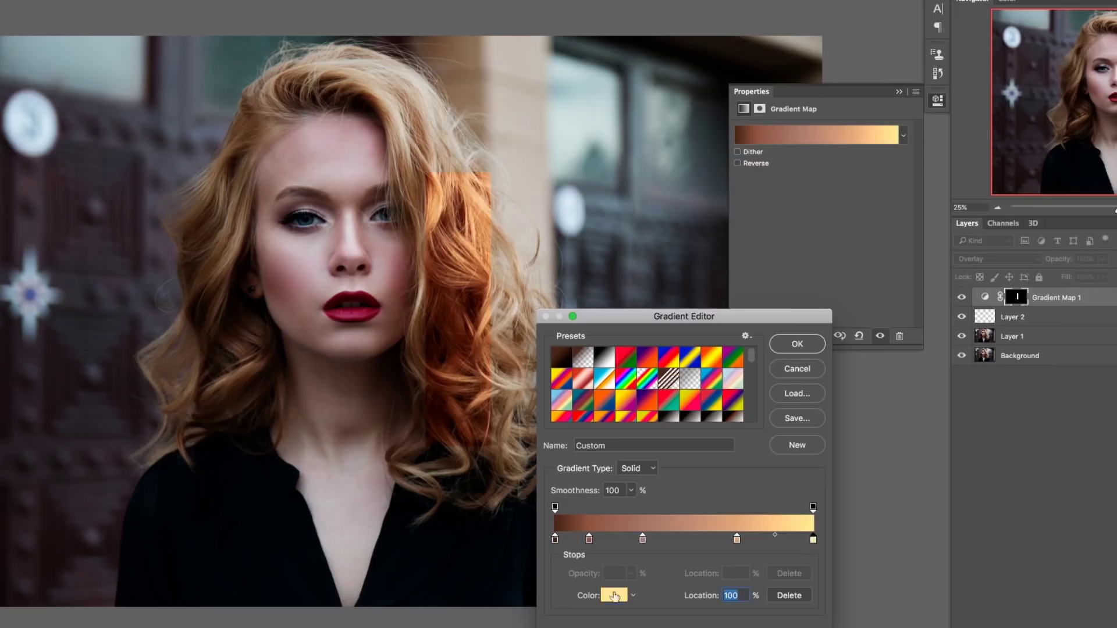
- Change the colour stop at location 100 of the gradient map to a pale cream and apply the gradient
left_click(613, 594)
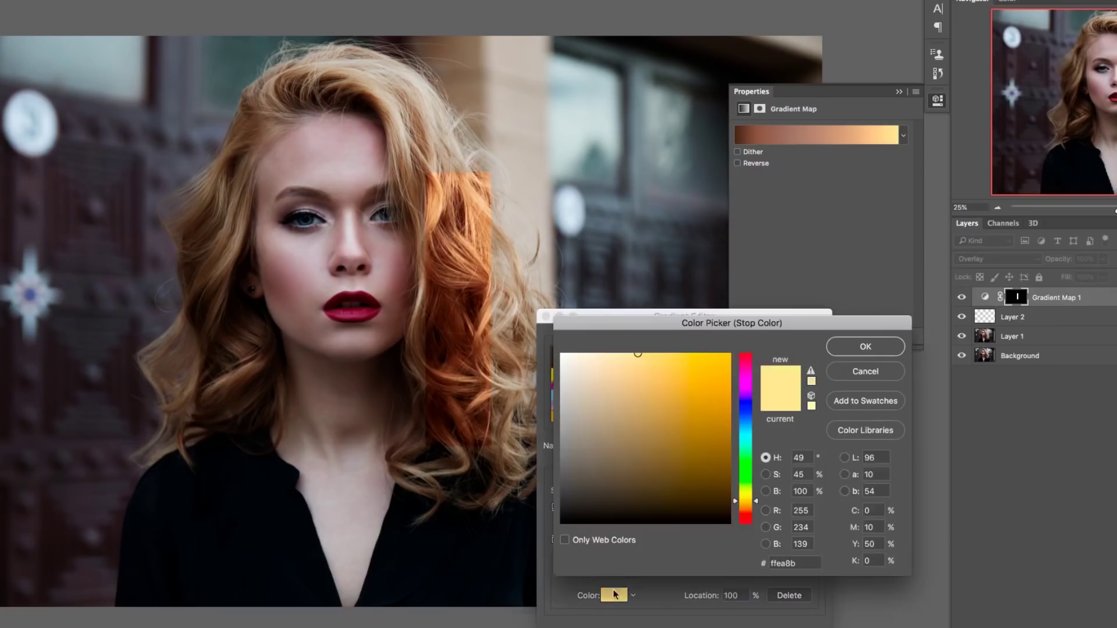
left_click(865, 347)
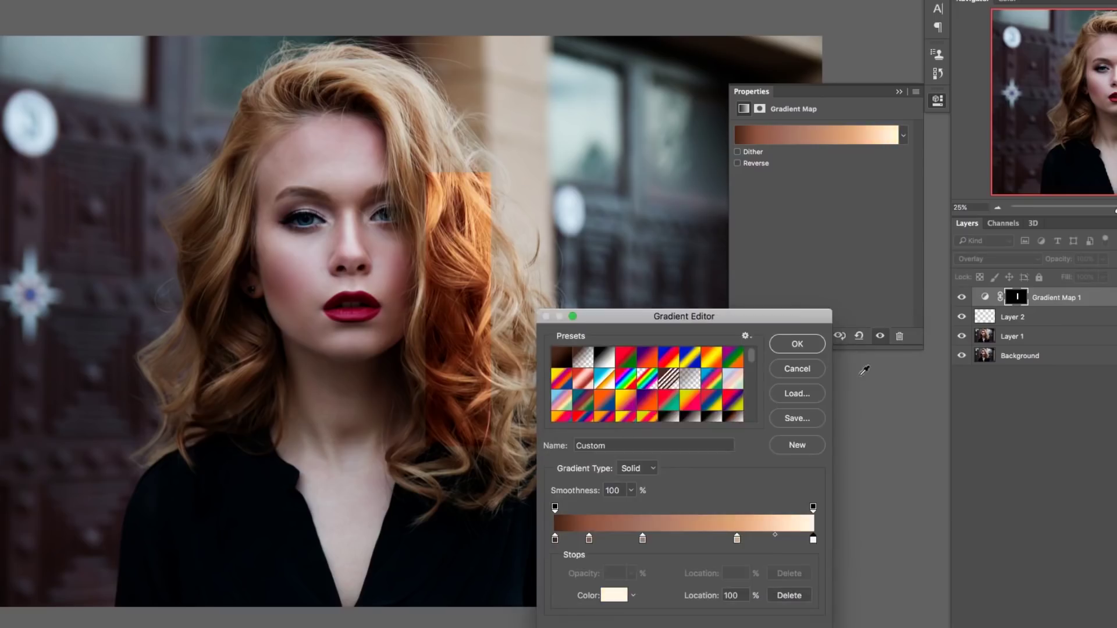
left_click(798, 344)
- Paint on the Gradient Map 1 layer mask over the hair on both sides to reveal the copper colouring
left_click(1016, 297)
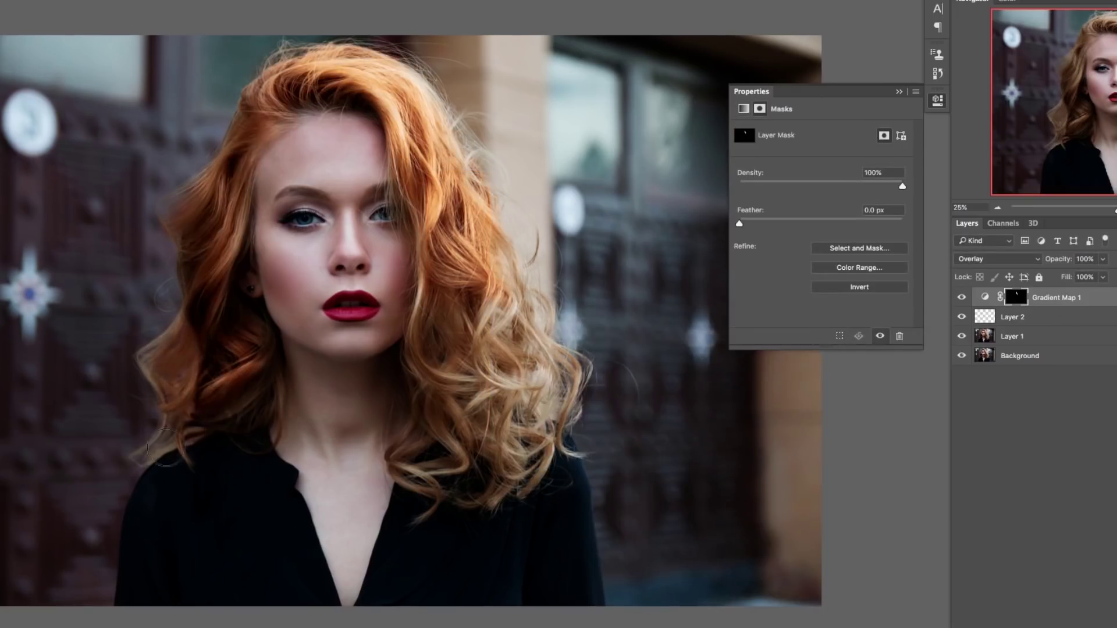
left_click_drag(250, 395, 268, 368)
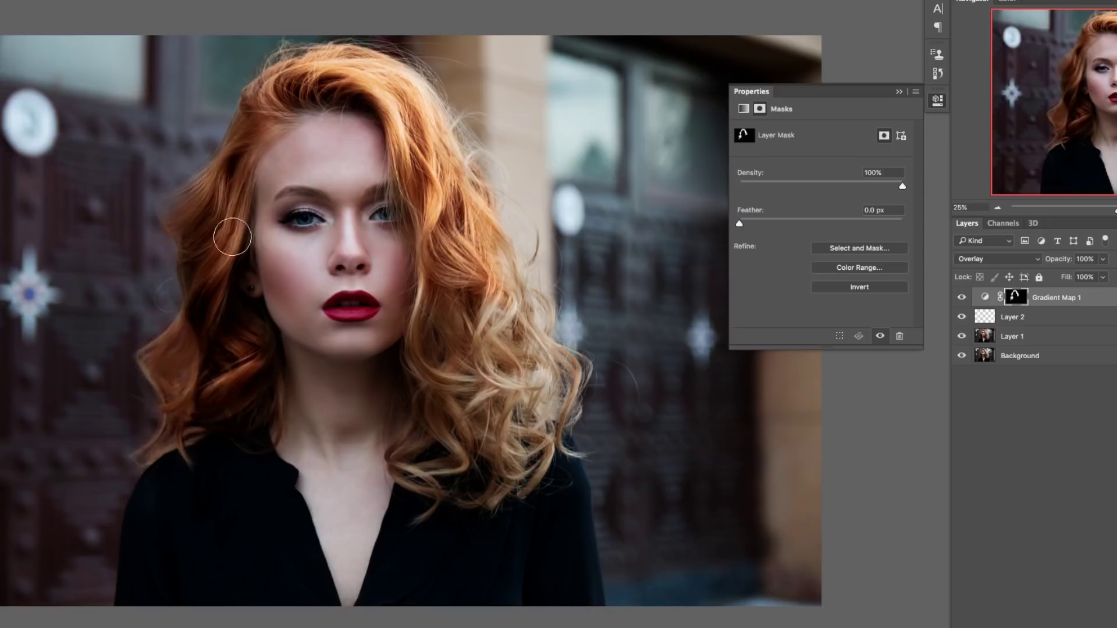
mouse_move(413, 260)
left_mouse_down()
mouse_move(427, 339)
mouse_move(498, 393)
left_mouse_up()
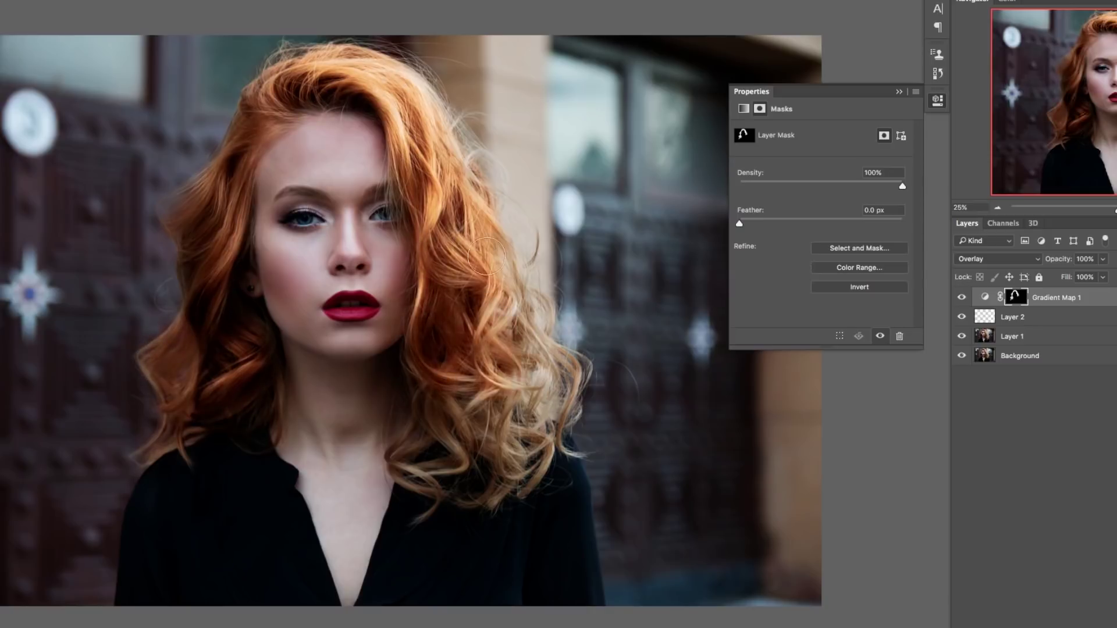
- Toggle the visibility of the Gradient Map 1 layer to compare the hair before and after colouring
left_click(984, 297)
left_click(962, 297)
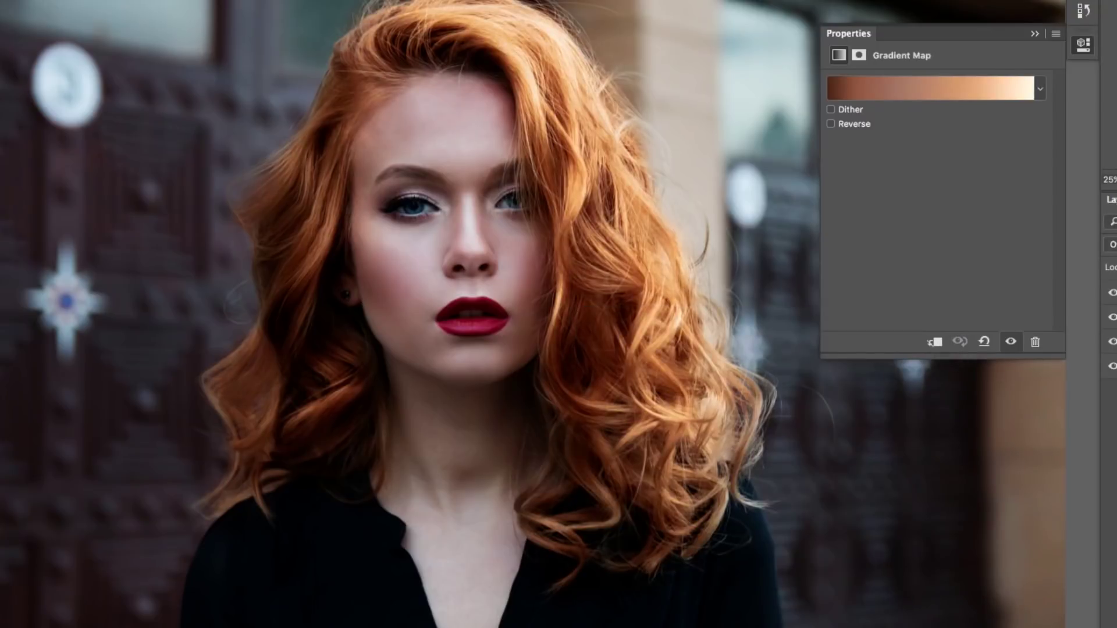
left_click(1111, 296)
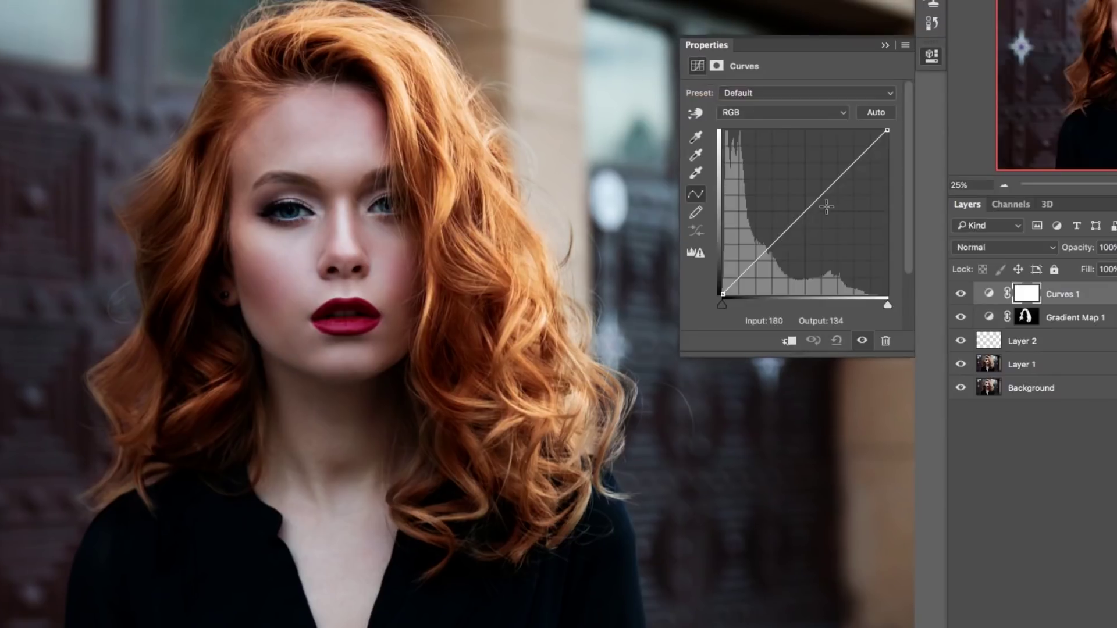
- Brighten the image with the Curves 1 adjustment by moving a midtone point to input 105, output 168, and invert its layer mask
left_click_drag(824, 207, 790, 185)
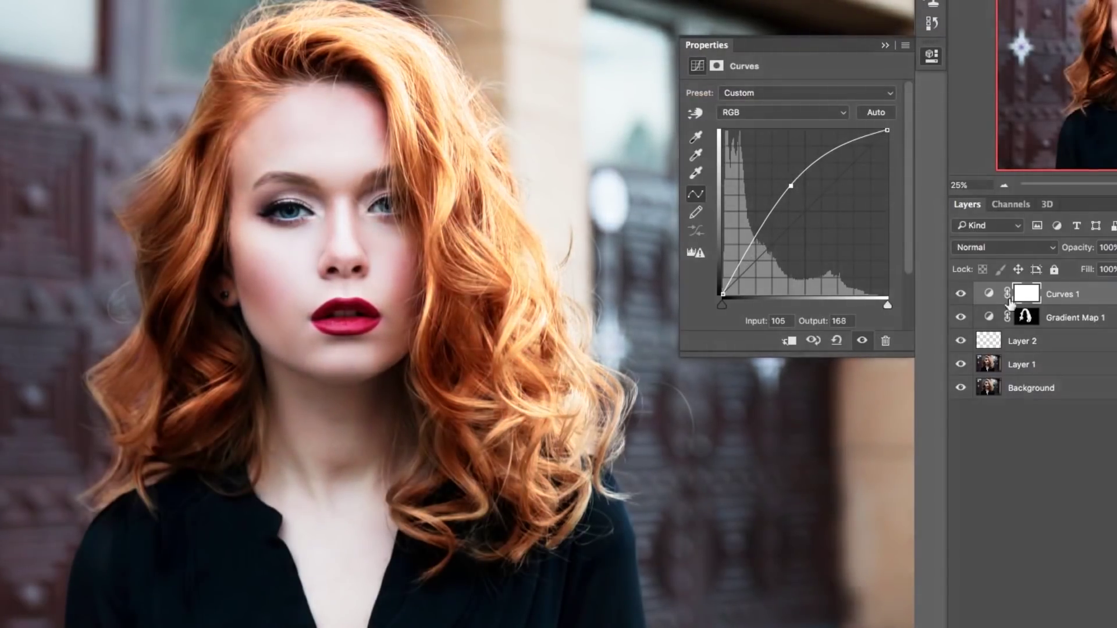
key("ctrl+i")
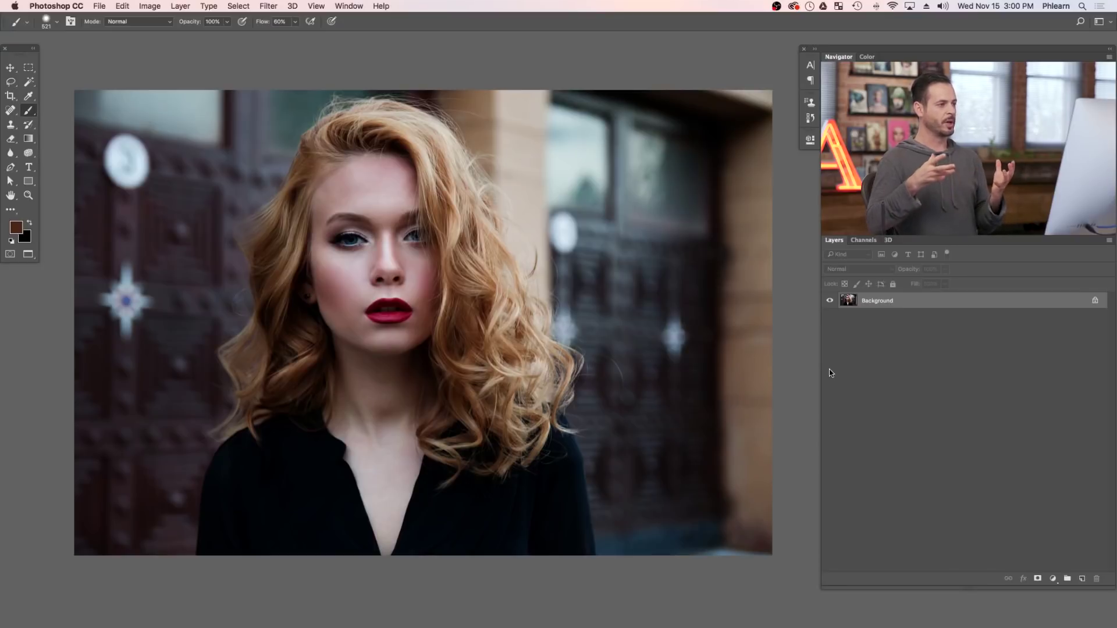
- Duplicate the Background layer and open the copy in the Liquify filter
key("super+j")
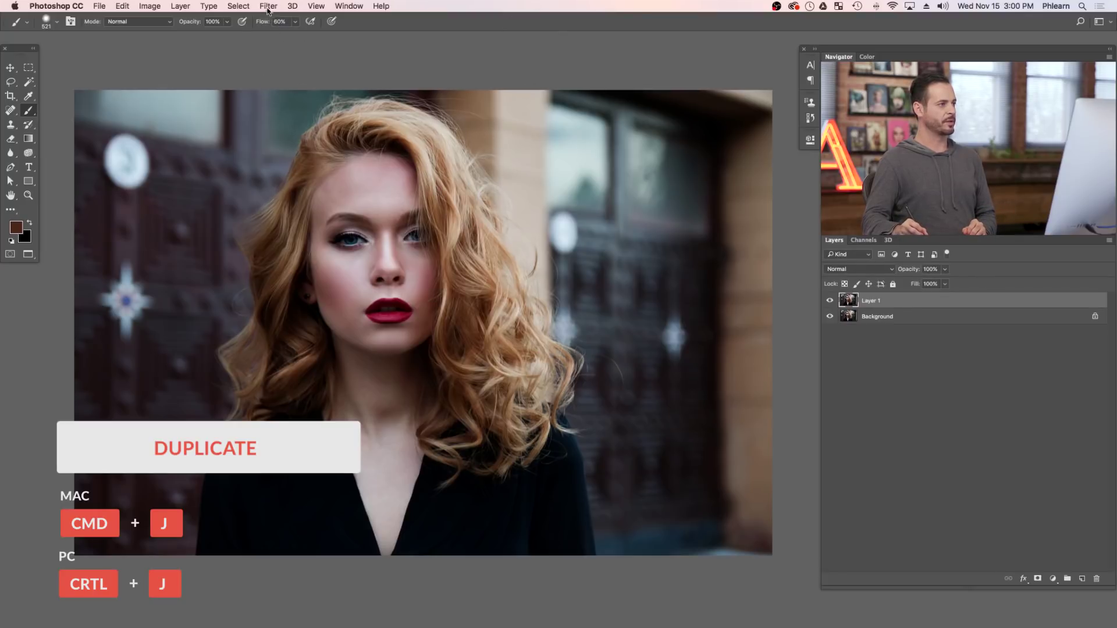
left_click(269, 7)
left_click(281, 94)
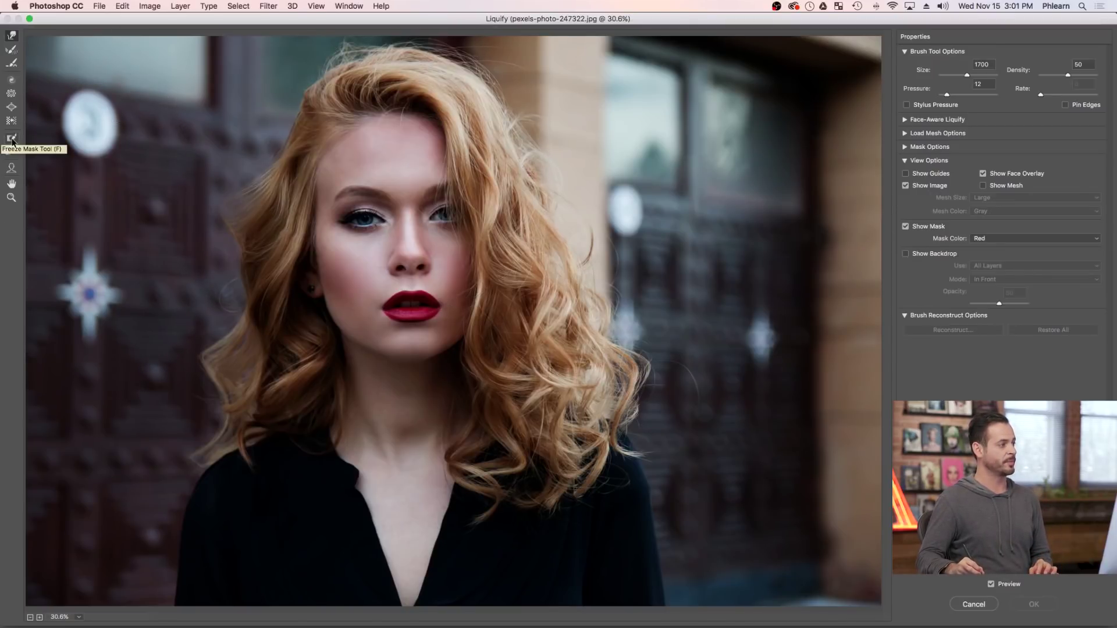
- Freeze the woman's face, neck and exposed chest with the Freeze Mask tool, using a brush size of 200
left_click_drag(386, 223, 405, 234)
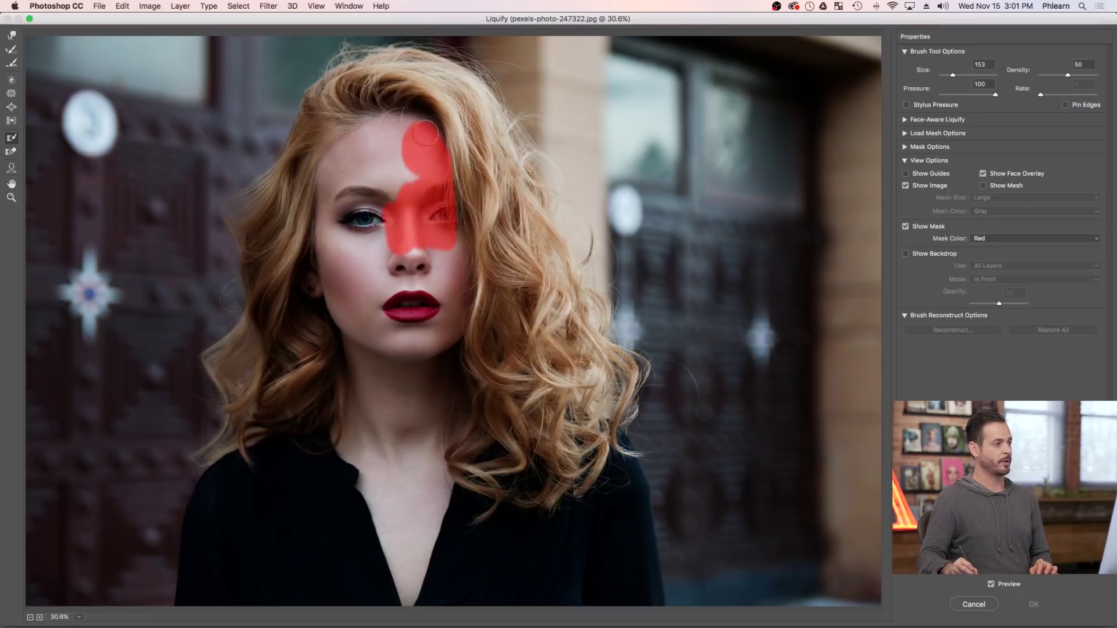
mouse_move(438, 149)
left_mouse_down()
mouse_move(398, 138)
mouse_move(389, 167)
left_mouse_up()
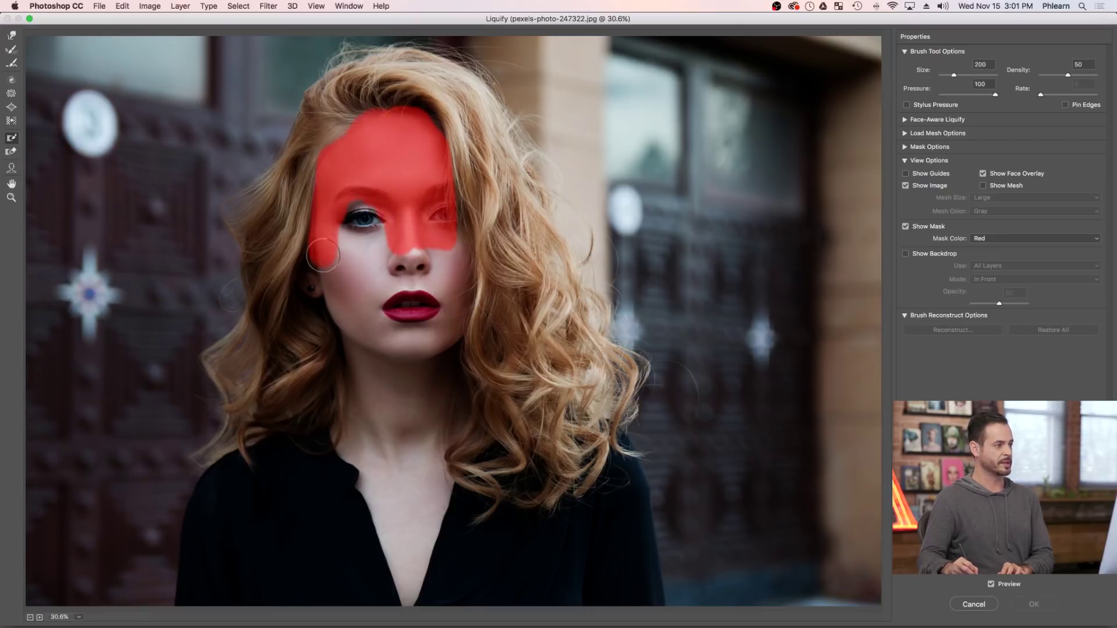
mouse_move(352, 333)
left_mouse_down()
mouse_move(393, 349)
mouse_move(428, 313)
left_mouse_up()
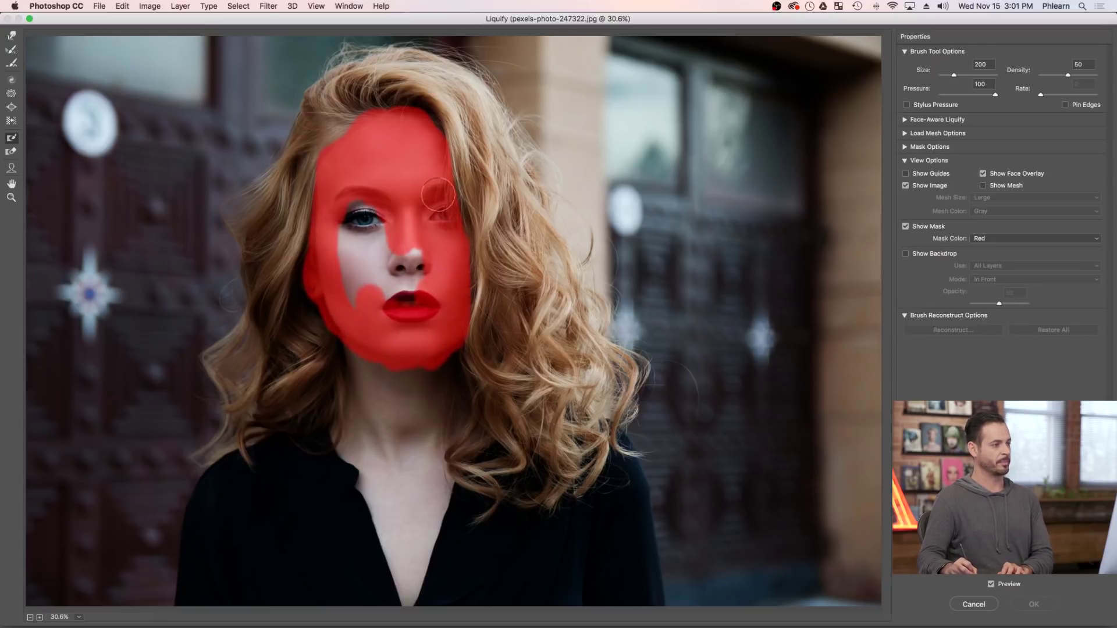
mouse_move(400, 274)
left_mouse_down()
mouse_move(366, 216)
mouse_move(337, 257)
left_mouse_up()
mouse_move(357, 415)
left_mouse_down()
mouse_move(374, 374)
mouse_move(418, 442)
mouse_move(449, 350)
left_mouse_up()
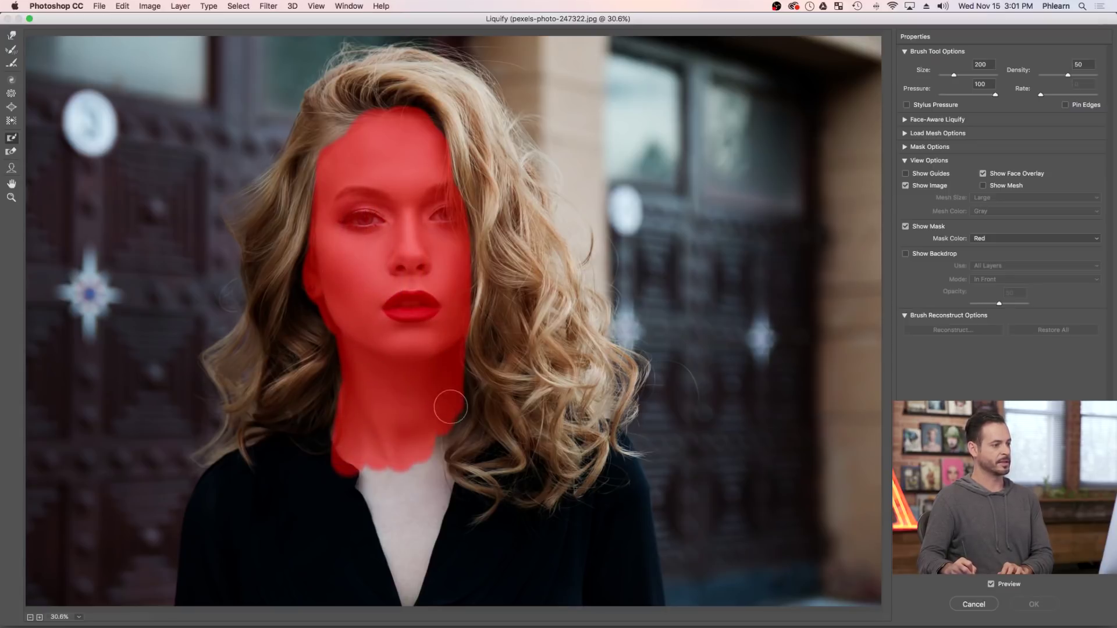
mouse_move(433, 482)
left_mouse_down()
mouse_move(391, 511)
mouse_move(422, 591)
left_mouse_up()
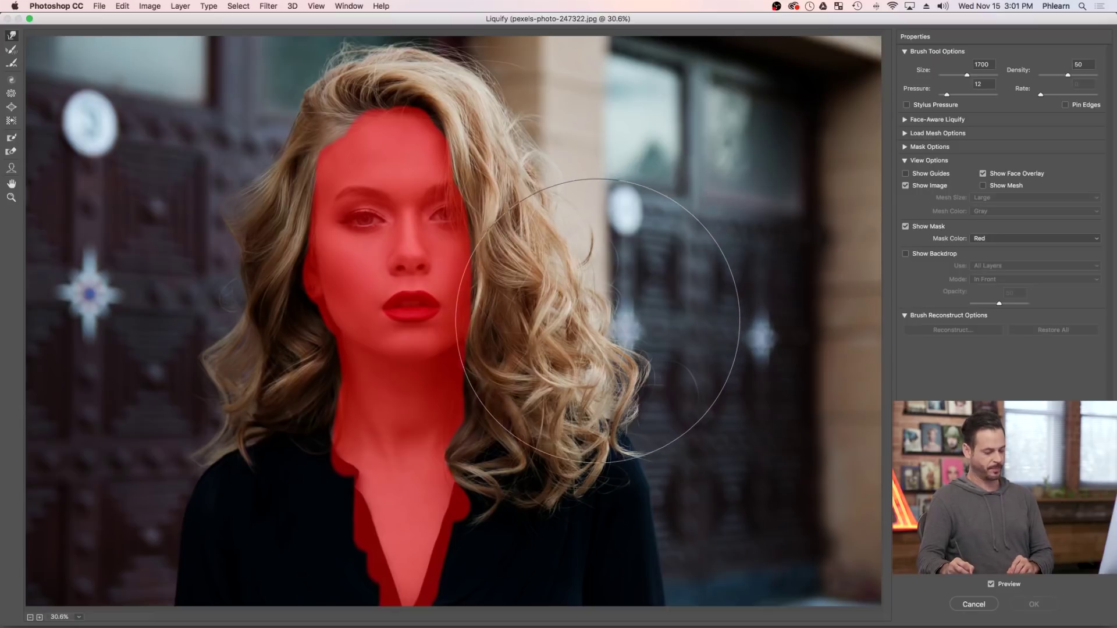
- Try to push the hair beside the frozen face with the Forward Warp tool at brush size 600
key("bracketleft")
key("bracketleft")
key("bracketleft")
key("bracketleft")
key("bracketleft")
key("bracketleft")
key("bracketleft")
key("bracketleft")
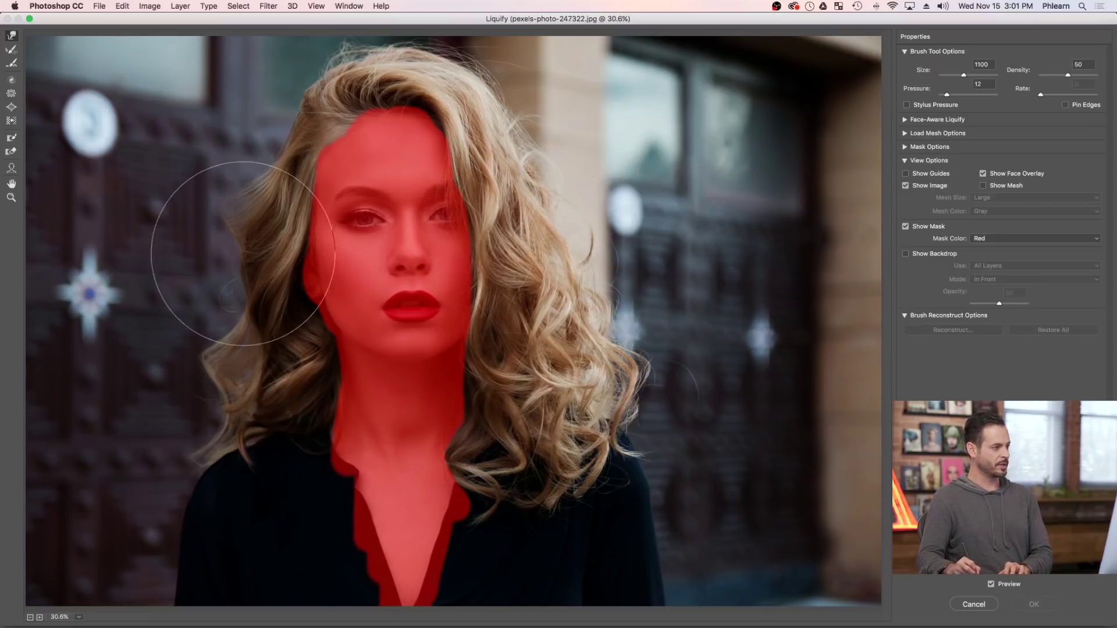
key("bracketleft")
key("bracketleft")
key("bracketleft")
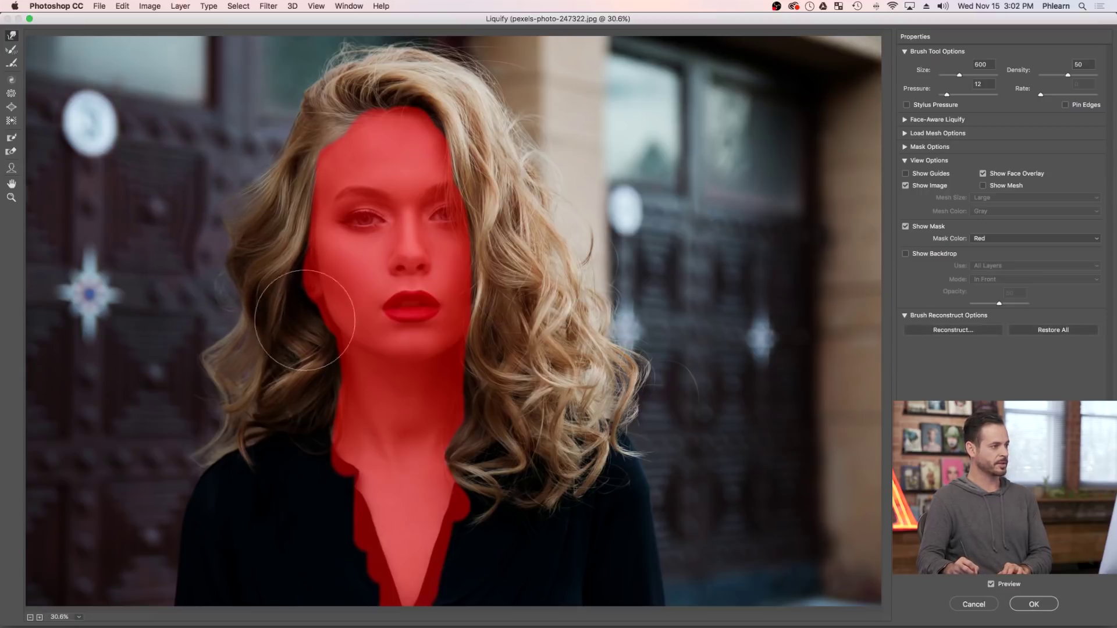
left_click_drag(269, 274, 219, 239)
left_click_drag(278, 313, 315, 308)
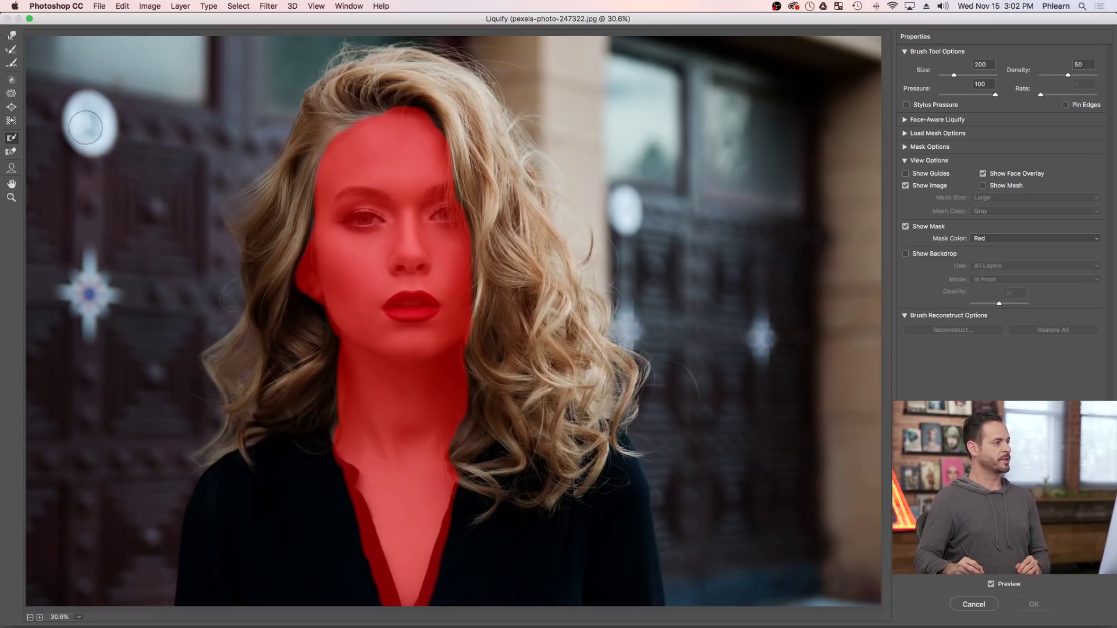
- Push the hair outward for more volume with the Forward Warp tool at brush size 1400, and undo the last exaggerated push
key("bracketright")
key("bracketright")
key("bracketright")
key("bracketright")
key("bracketright")
key("bracketright")
key("bracketright")
key("bracketright")
key("bracketright")
key("bracketright")
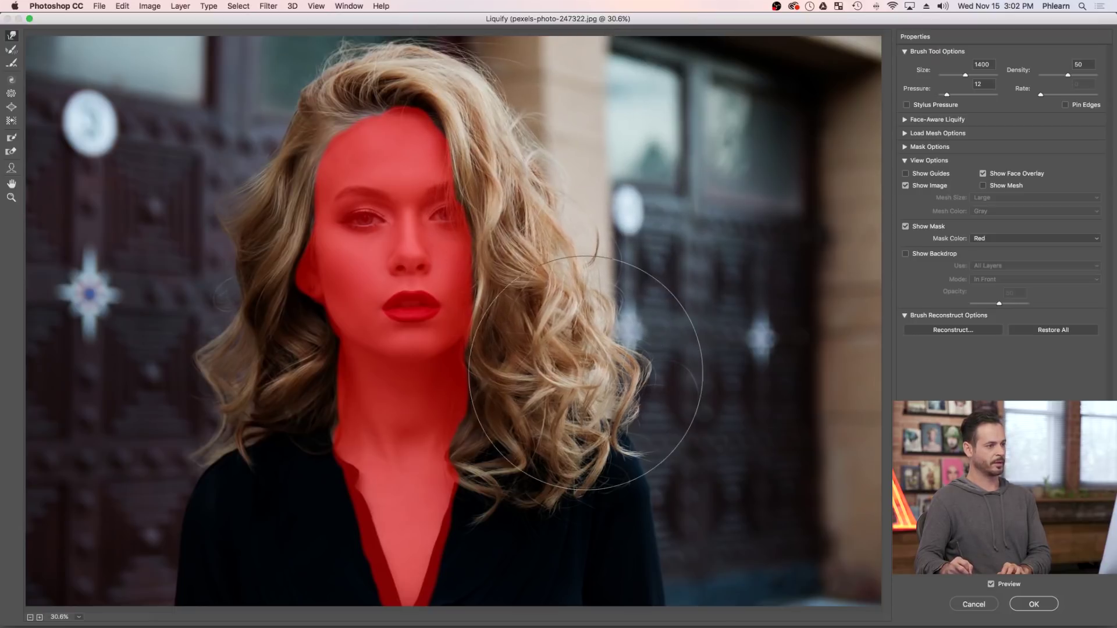
mouse_move(575, 464)
left_mouse_down()
mouse_move(593, 444)
mouse_move(586, 311)
mouse_move(673, 294)
mouse_move(603, 254)
left_mouse_up()
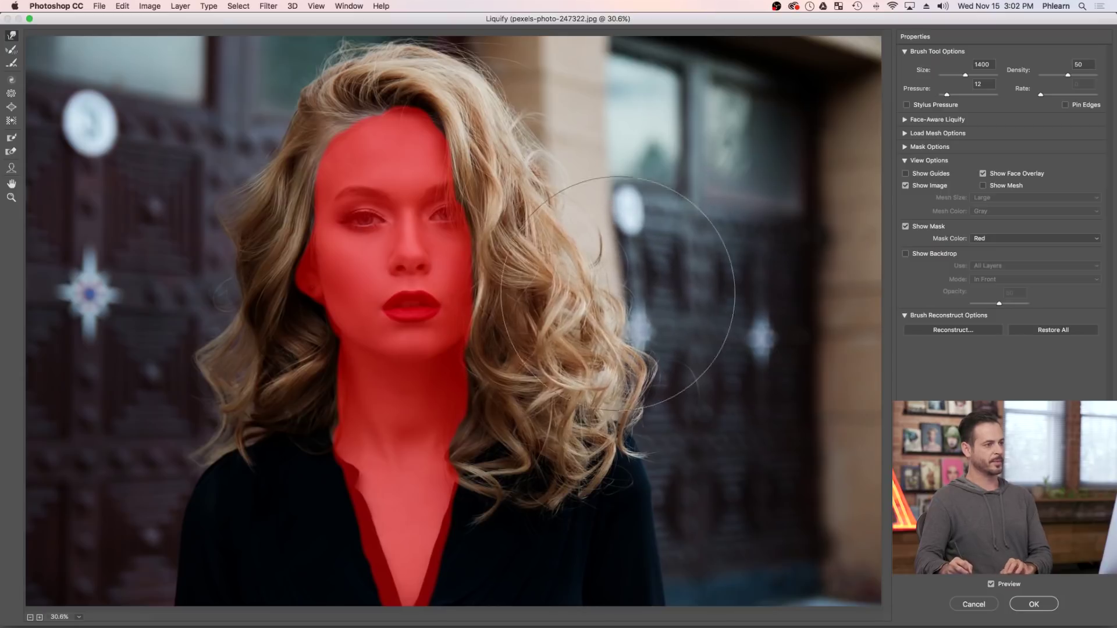
key("super+alt+z")
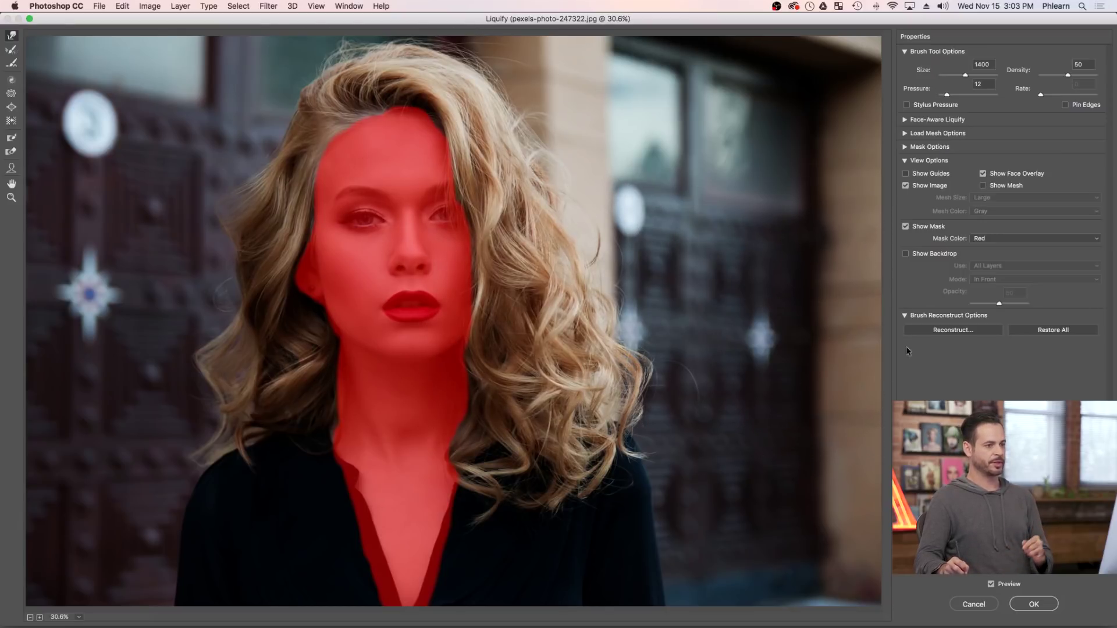
- Soften the warp by setting the reconstruction amount to 79, and apply the Liquify filter
left_click(952, 330)
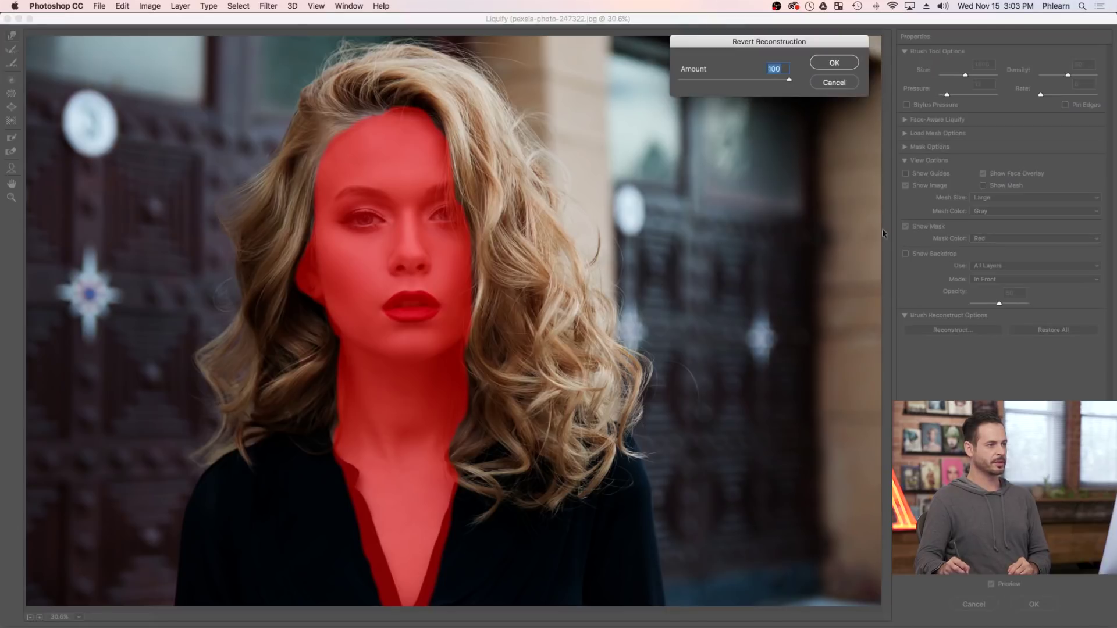
left_click_drag(790, 82, 766, 81)
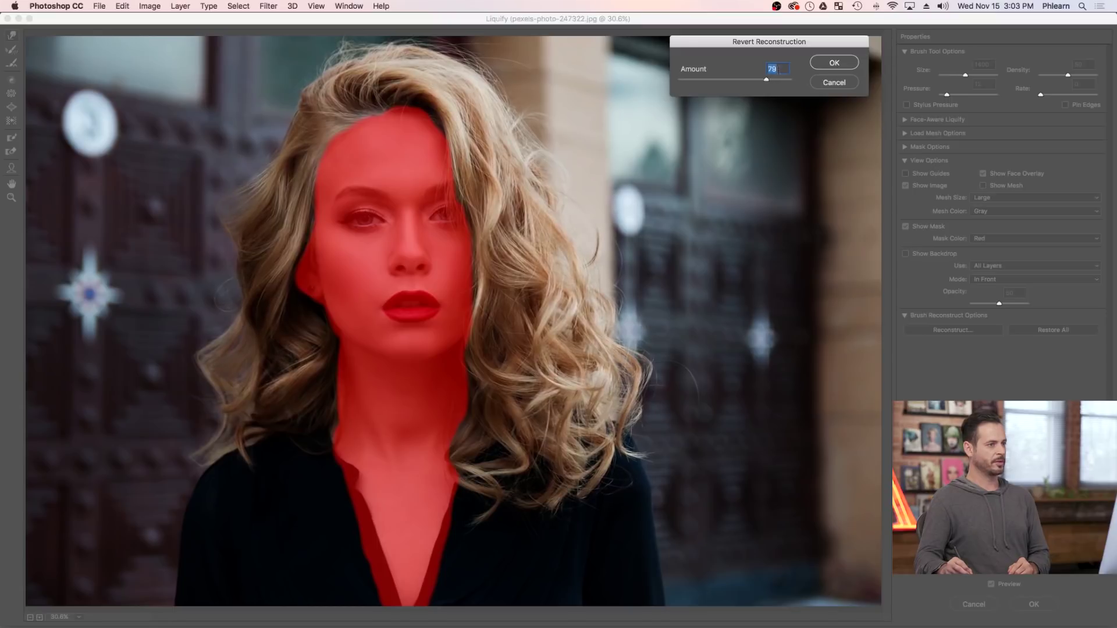
left_click(832, 64)
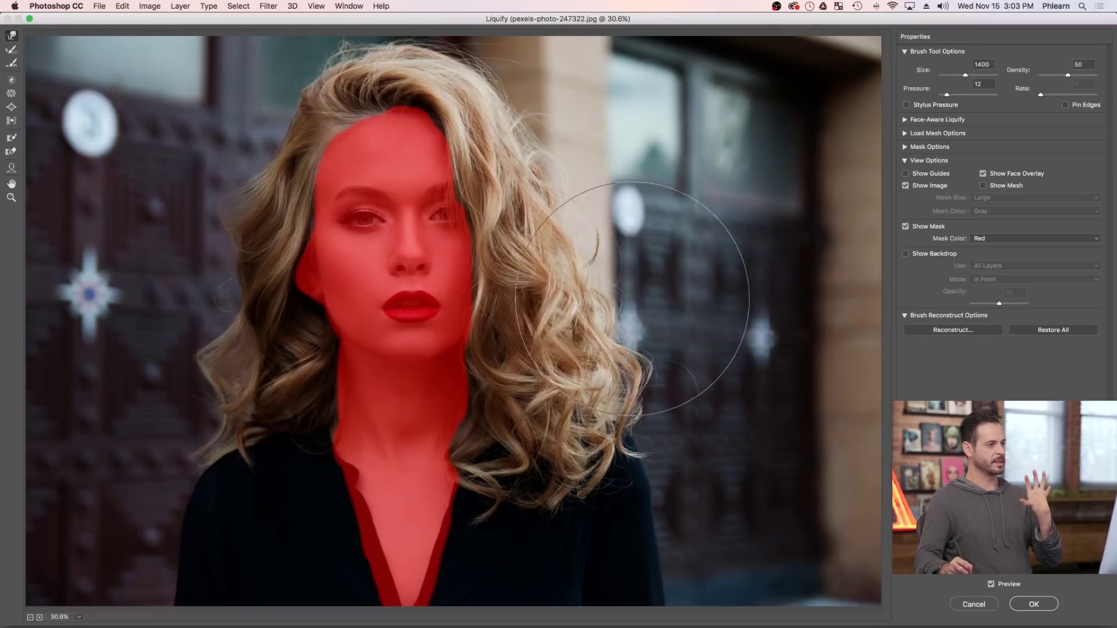
left_click(1032, 604)
- Toggle the visibility of Layer 1 repeatedly to compare the hair volume before and after Liquify
left_click(830, 301)
left_click(830, 301)
left_click(830, 301)
left_click(831, 302)
left_click(831, 303)
left_click(830, 302)
left_click(830, 301)
left_click(830, 301)
left_click(830, 301)
left_click(830, 301)
left_click(830, 302)
left_click(830, 301)
left_click(829, 301)
left_click(830, 302)
left_click(830, 301)
left_click(830, 301)
left_click(830, 301)
left_click(830, 301)
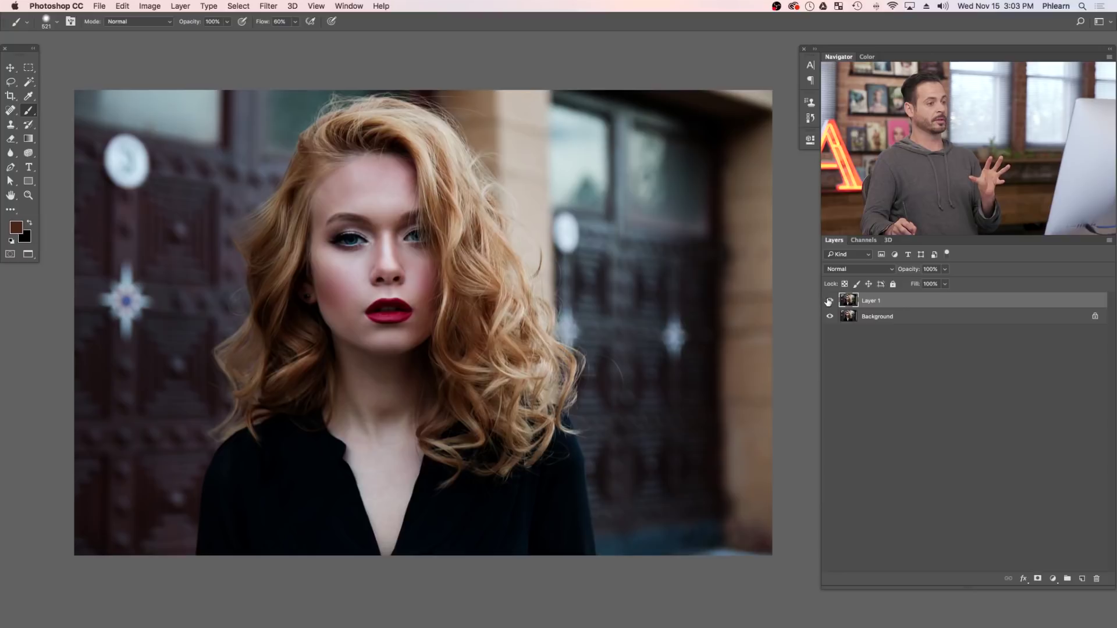
left_click(830, 301)
left_click(828, 301)
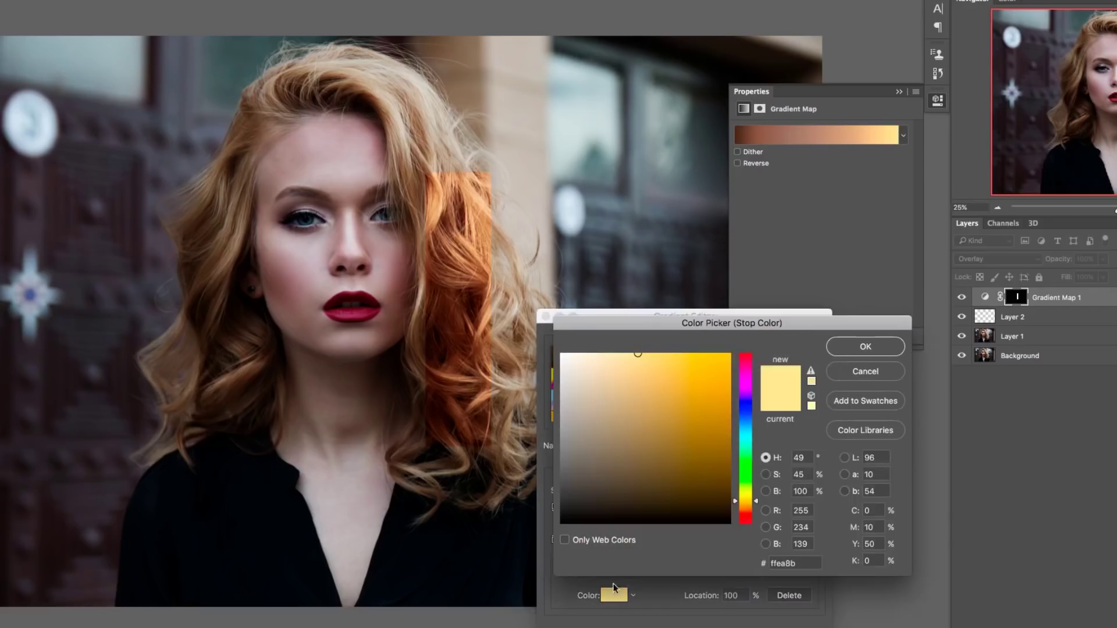
- Pick a different shade for the light end stop of the gradient map in the Color Picker
left_click_drag(598, 378, 605, 348)
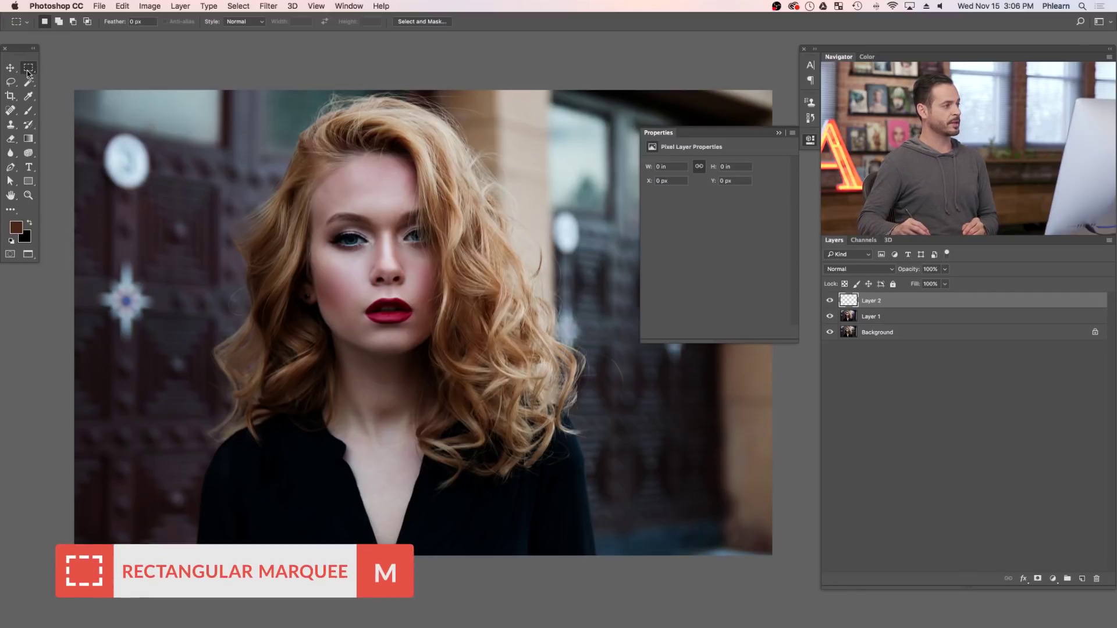
- Select a tall, narrow rectangle over the hair beside the face and add a Gradient Map adjustment layer masked to it
left_click_drag(448, 203, 501, 423)
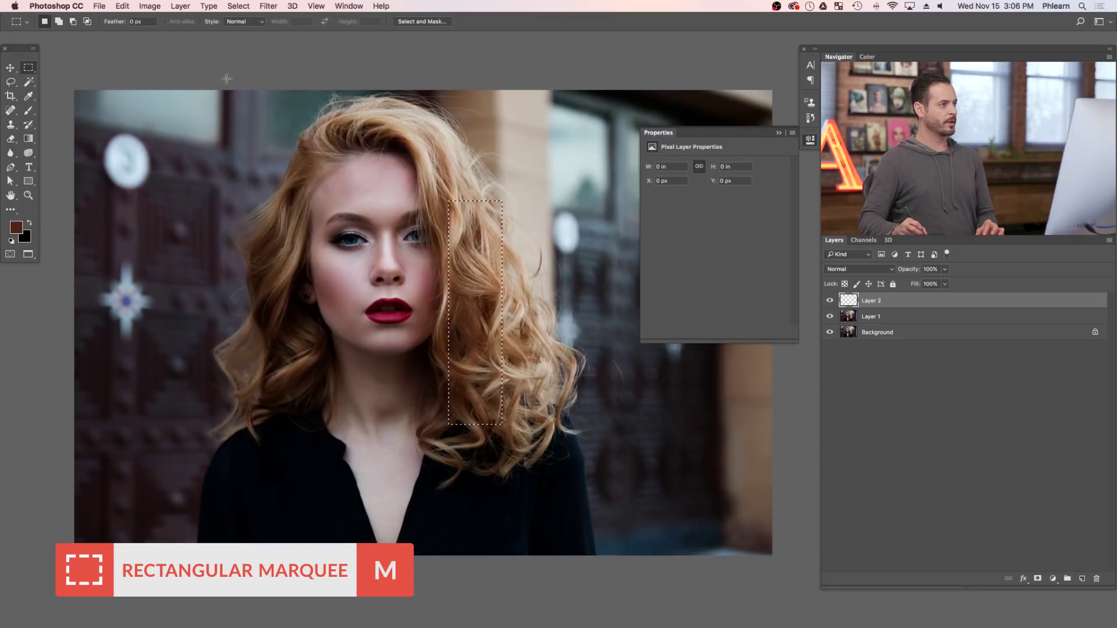
left_click(180, 7)
mouse_move(256, 152)
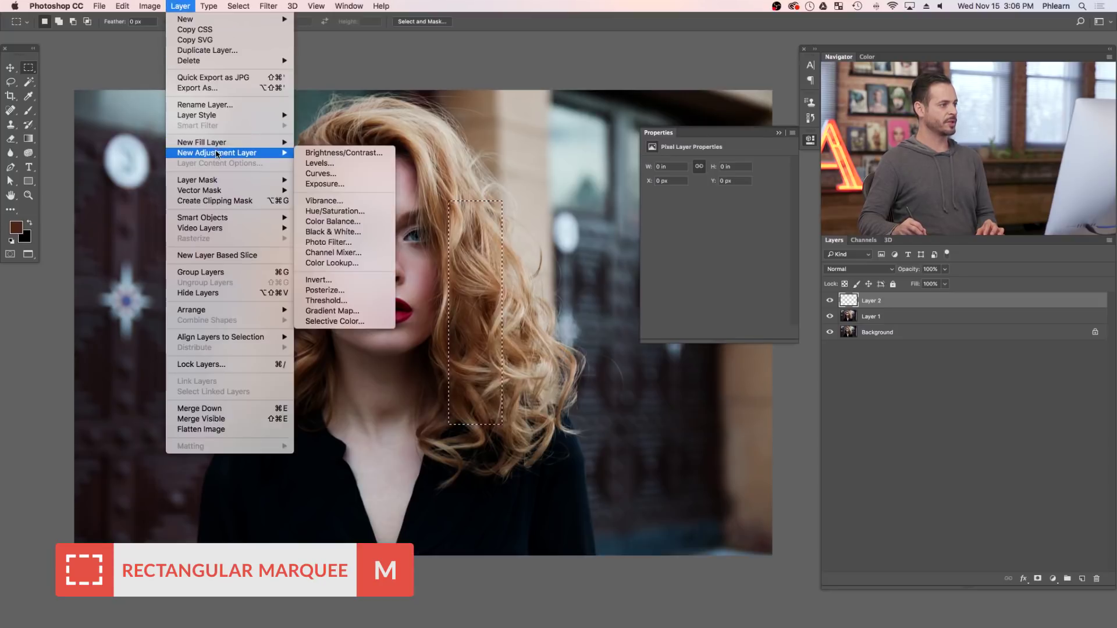
left_click(352, 312)
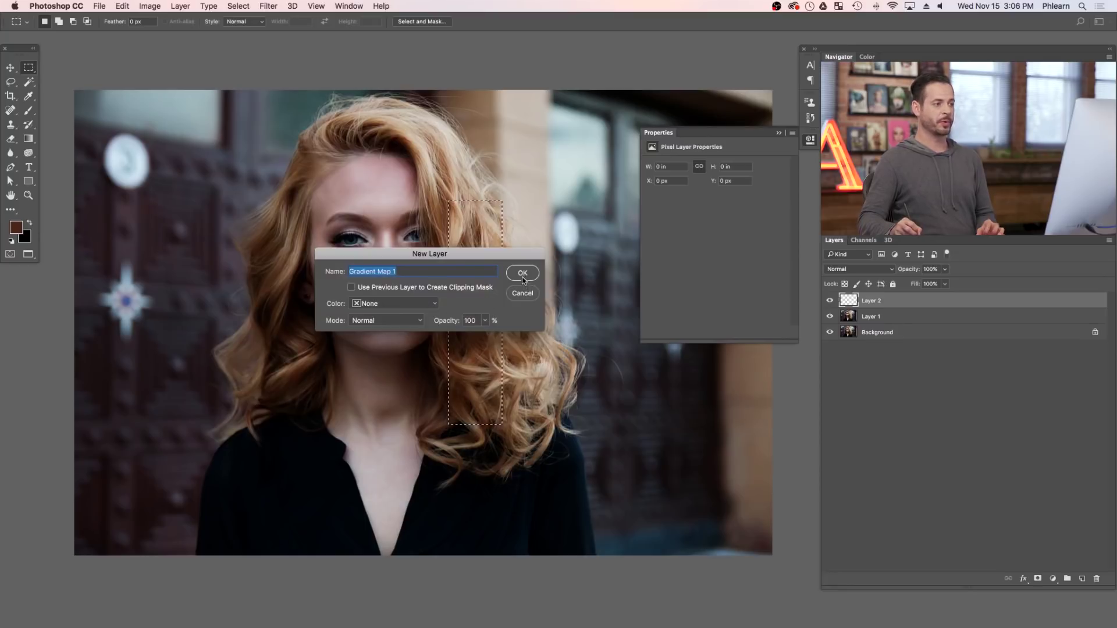
left_click(523, 282)
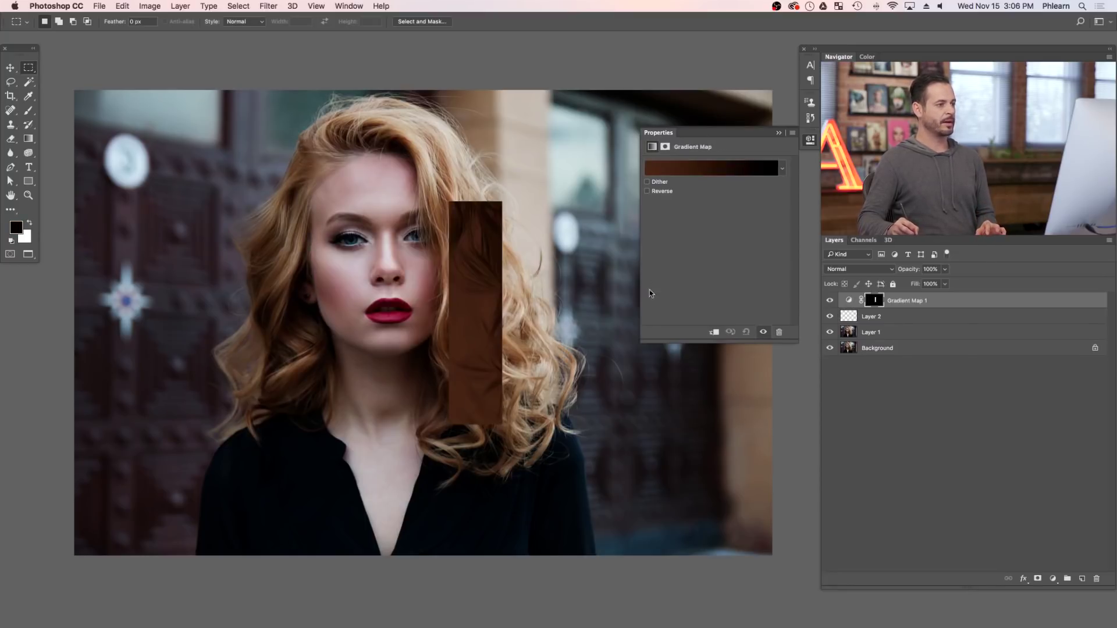
- Set the Gradient Map layer's blend mode to Overlay
scroll(564, 341, "right", 3)
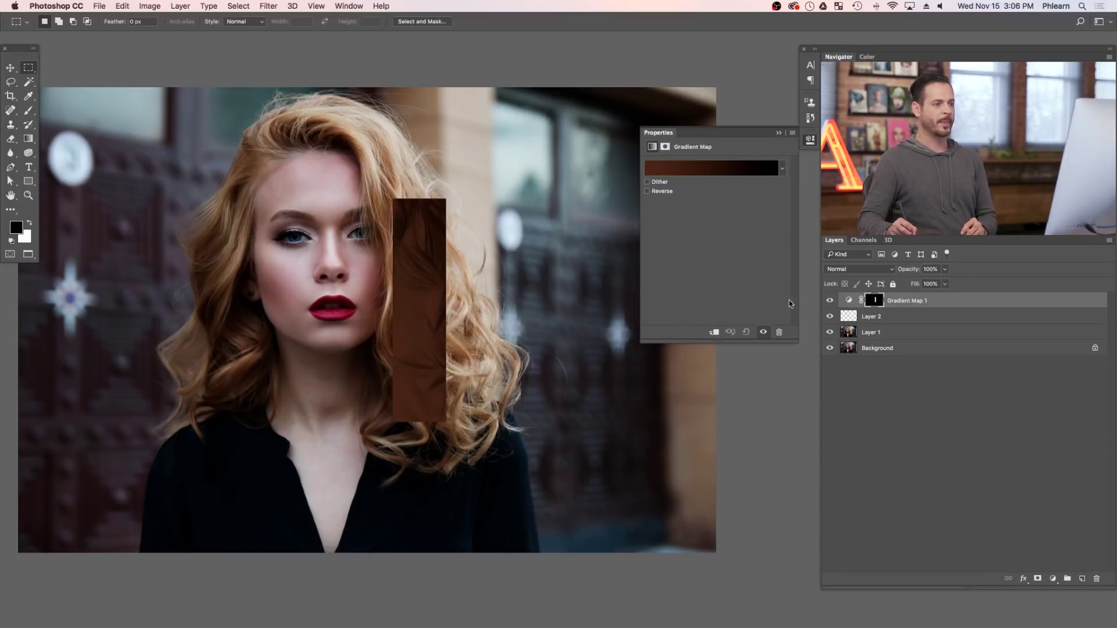
left_click(853, 269)
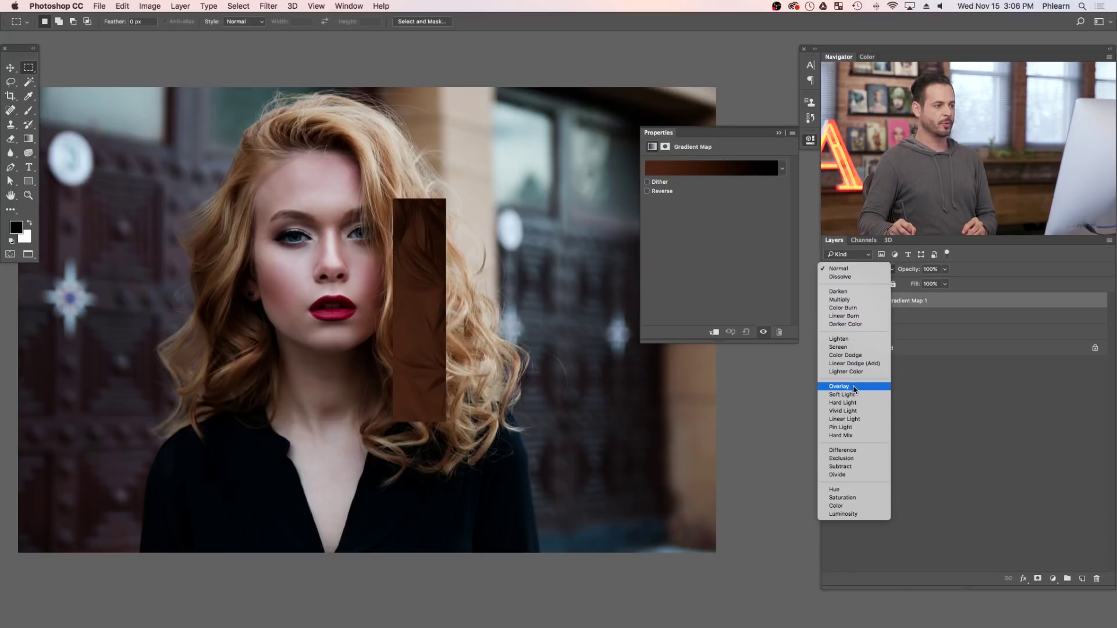
left_click(854, 387)
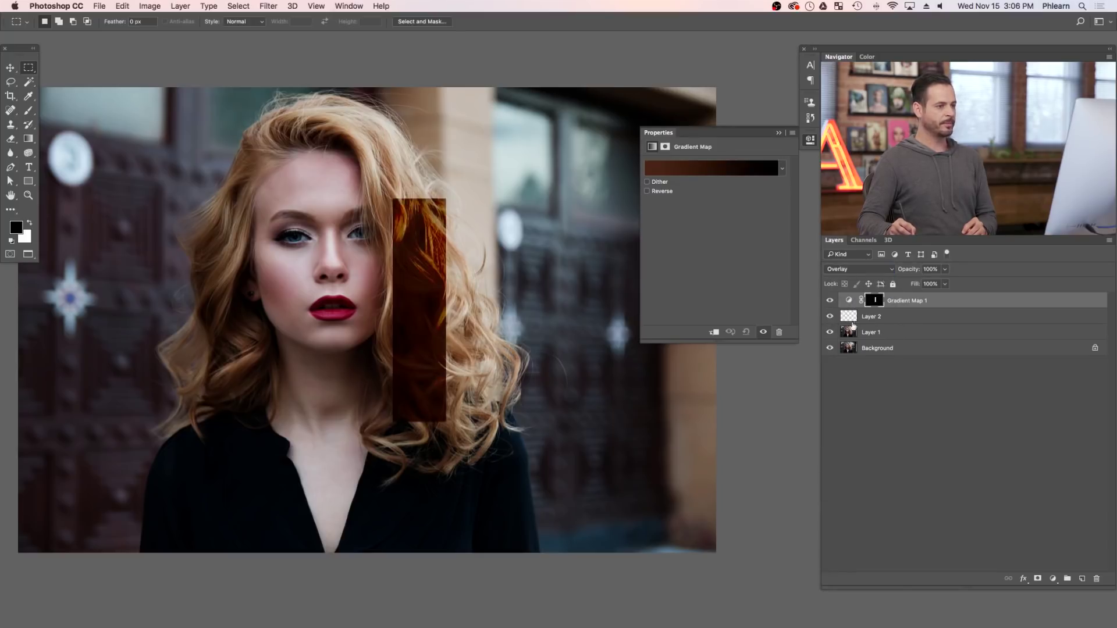
- Try the Soft Light blend mode on the Gradient Map layer, and return it to Overlay
left_click(859, 269)
left_click(842, 276)
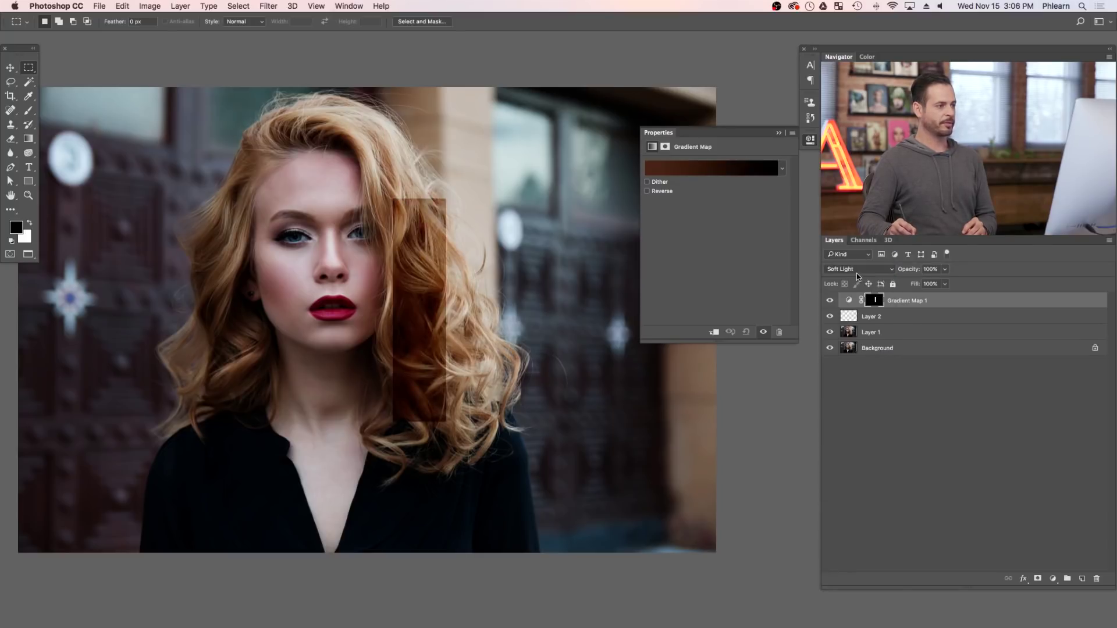
left_click(853, 272)
left_click(845, 263)
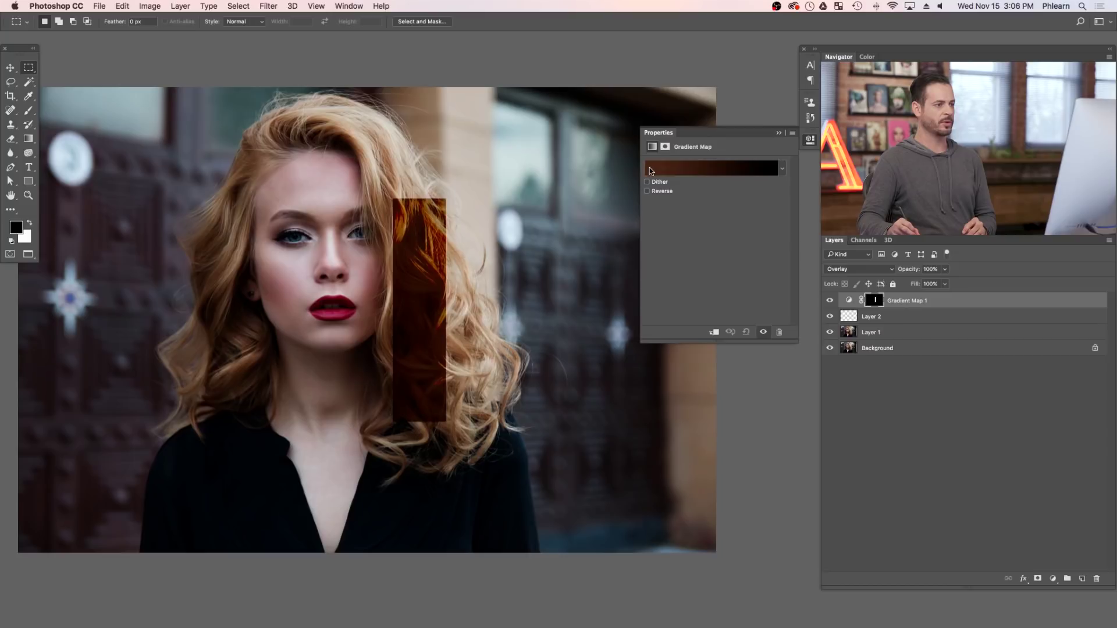
- Edit the gradient so its light end stop is pale cream #fffae5 and a stop at 41% is brown #7d6754
left_click(705, 173)
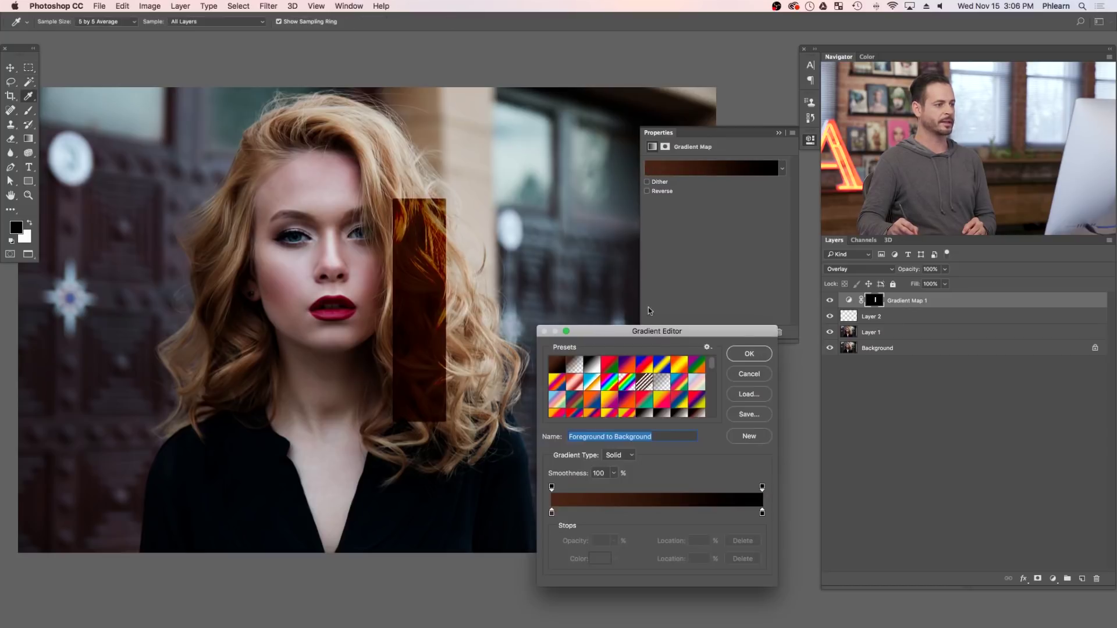
left_click_drag(620, 329, 567, 308)
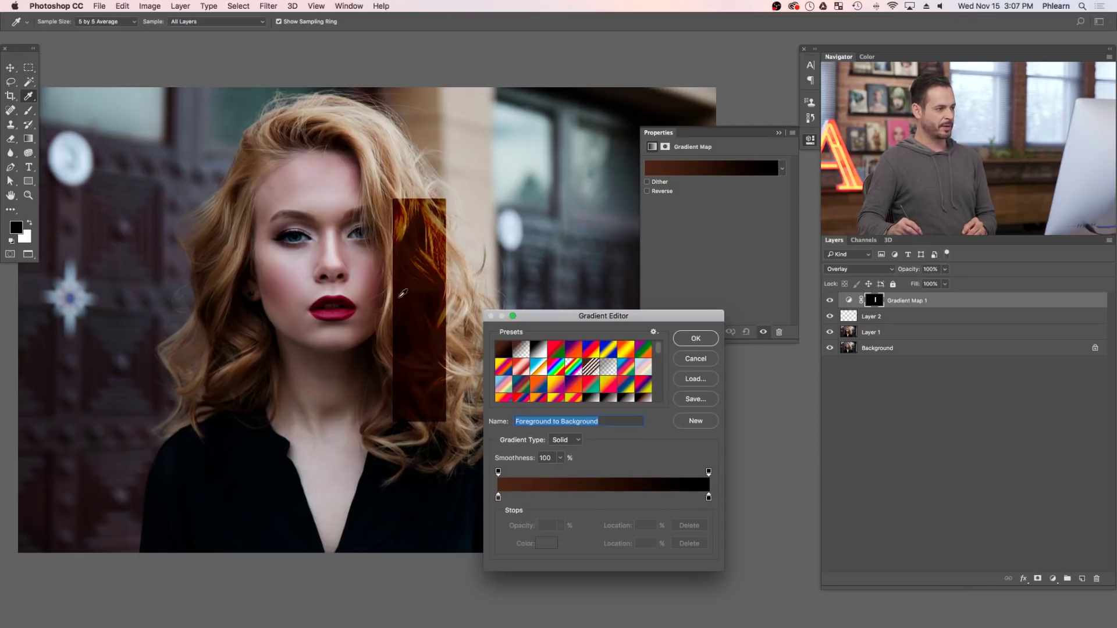
left_click(708, 499)
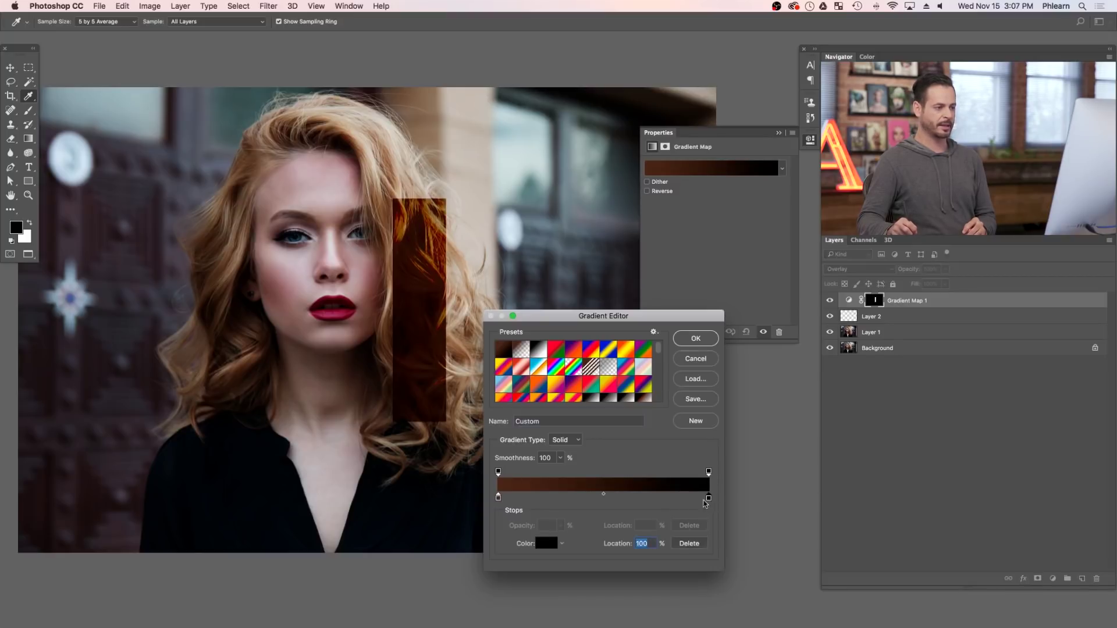
left_click(546, 544)
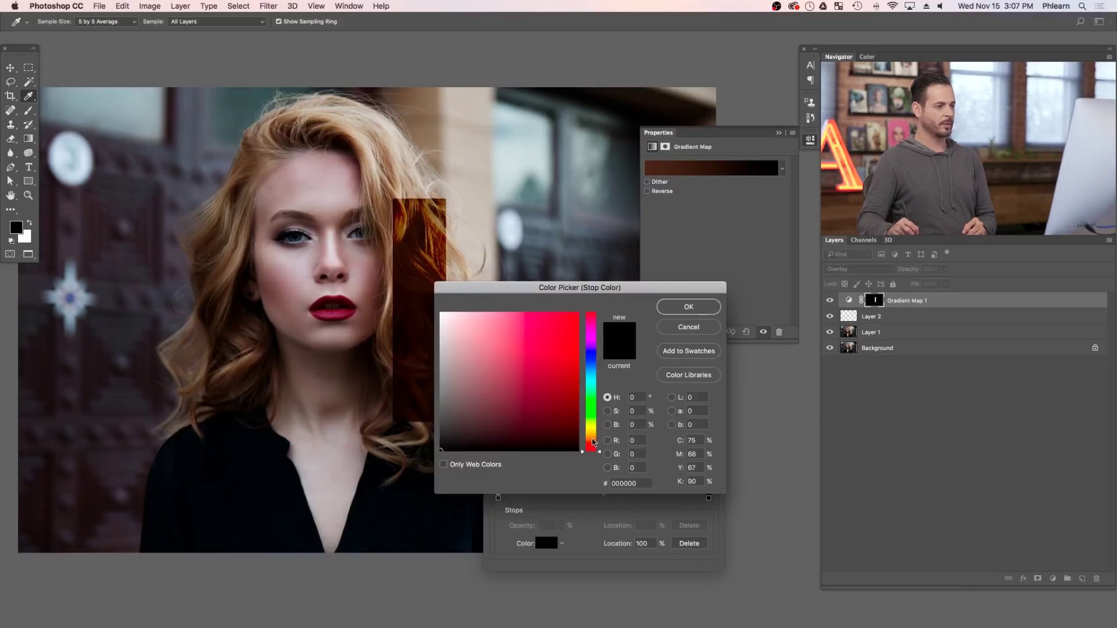
left_click_drag(593, 442, 598, 436)
left_click_drag(543, 407, 571, 324)
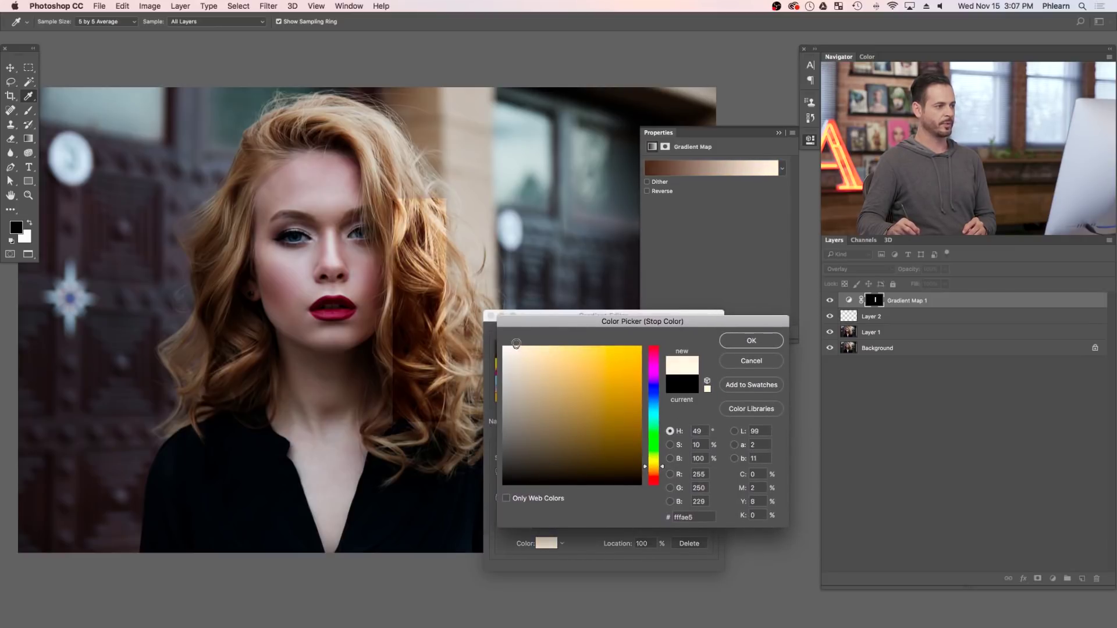
left_click(740, 342)
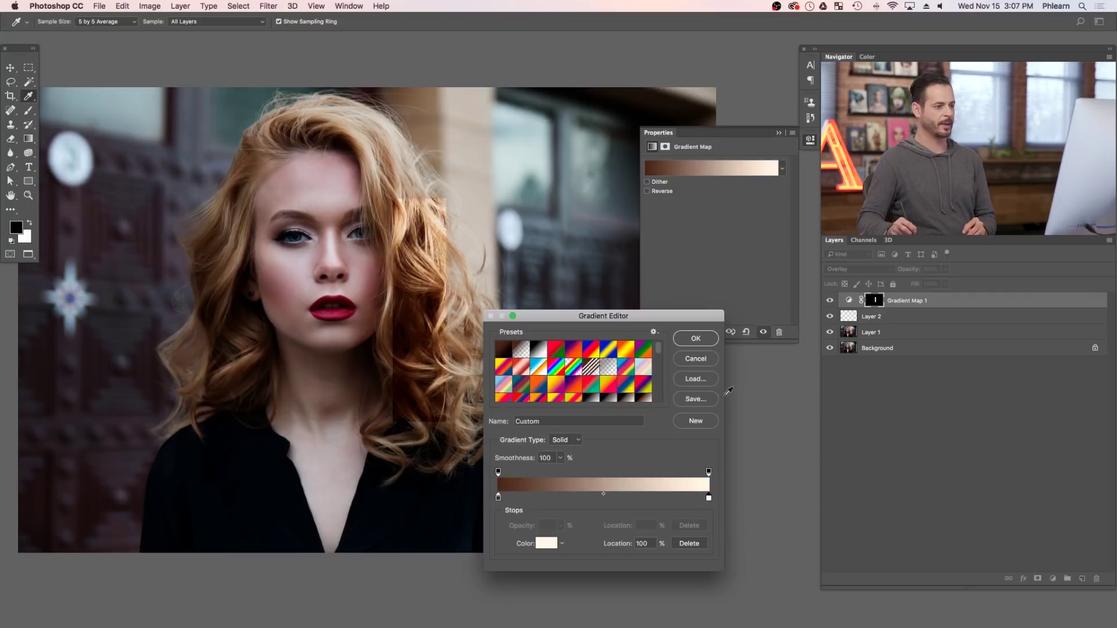
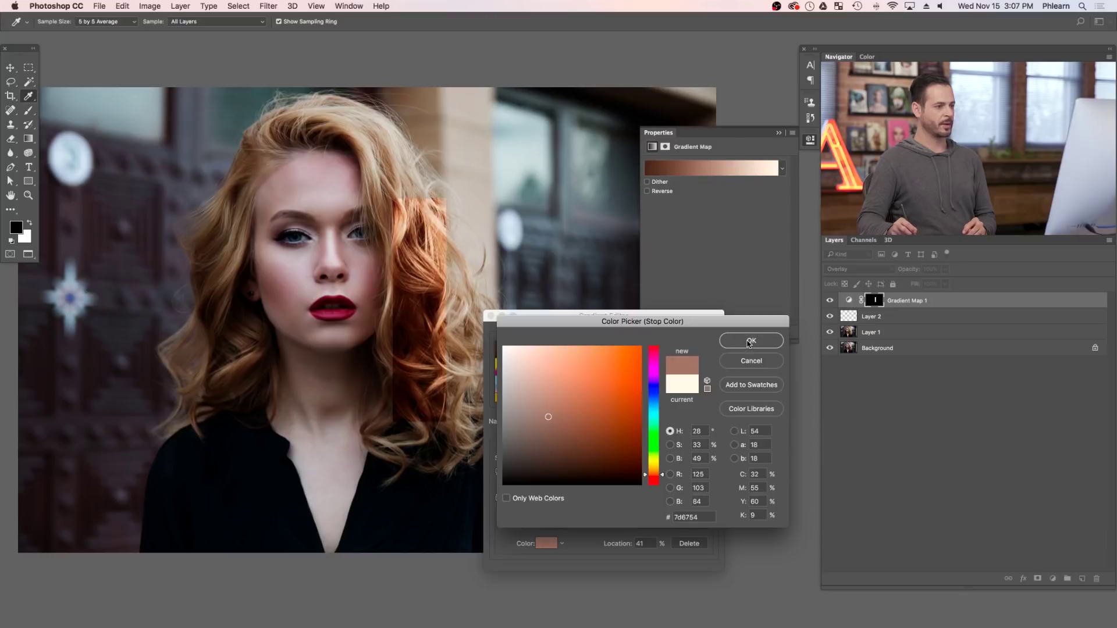
left_click(749, 342)
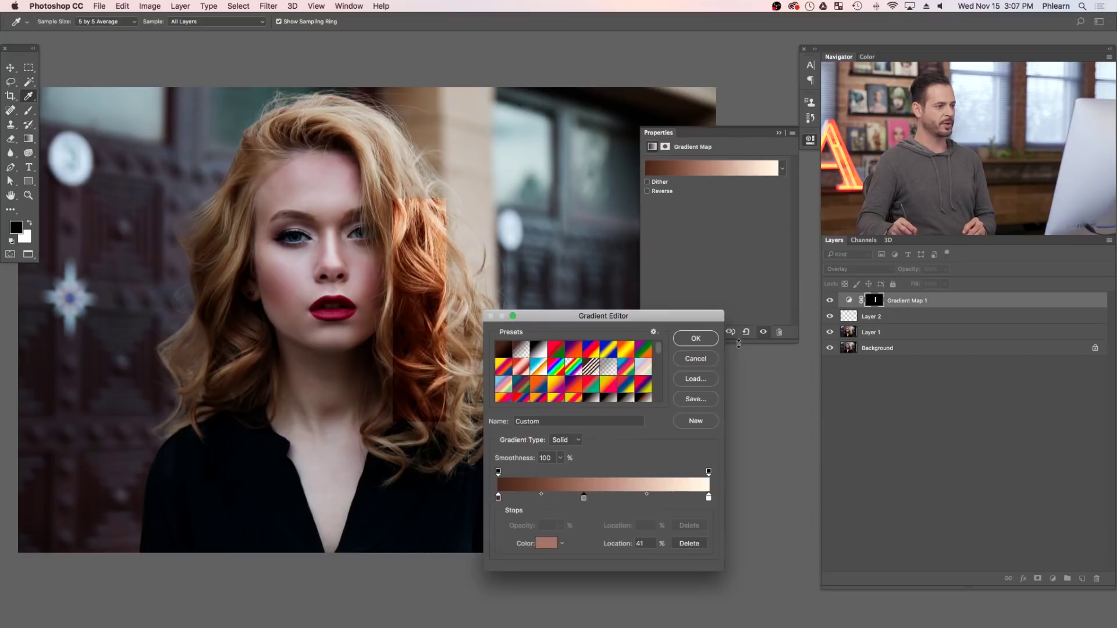
- Add a gradient stop at 74% and colour it a light peach orange
left_click(655, 498)
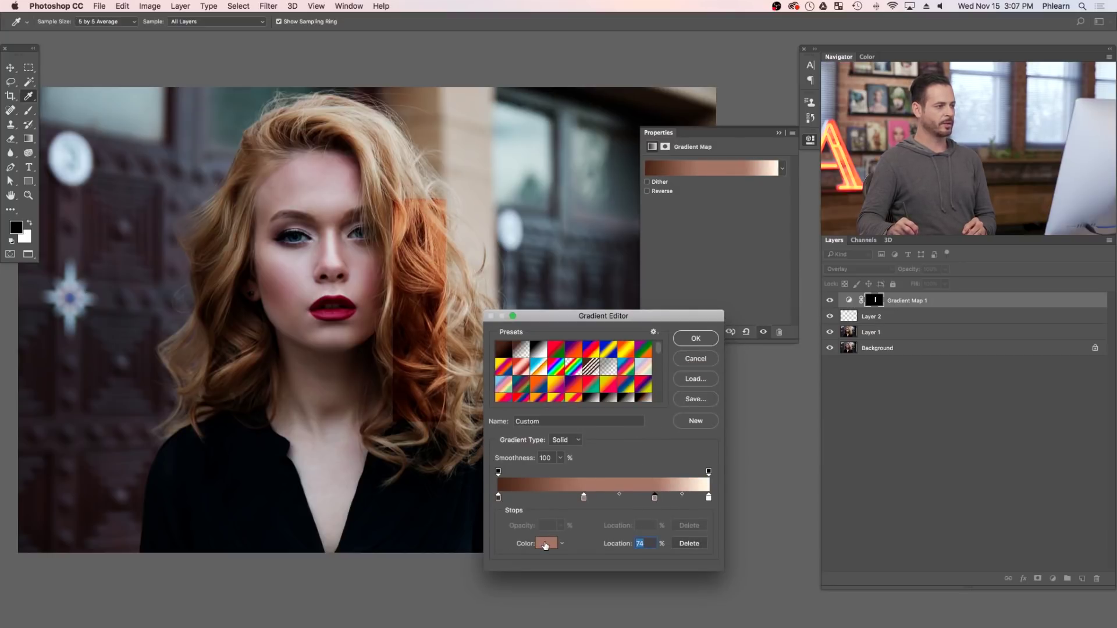
left_click(547, 543)
left_click_drag(664, 478, 664, 474)
mouse_move(559, 414)
left_mouse_down()
mouse_move(562, 390)
mouse_move(546, 396)
mouse_move(609, 395)
mouse_move(540, 393)
left_mouse_up()
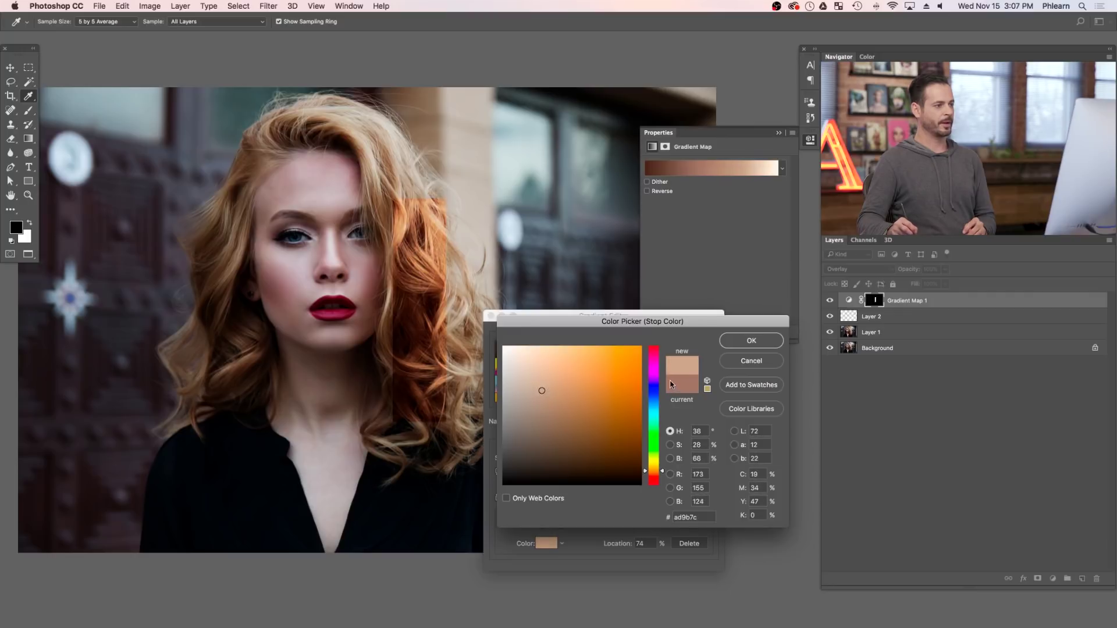
left_click_drag(553, 386, 549, 383)
left_click(757, 345)
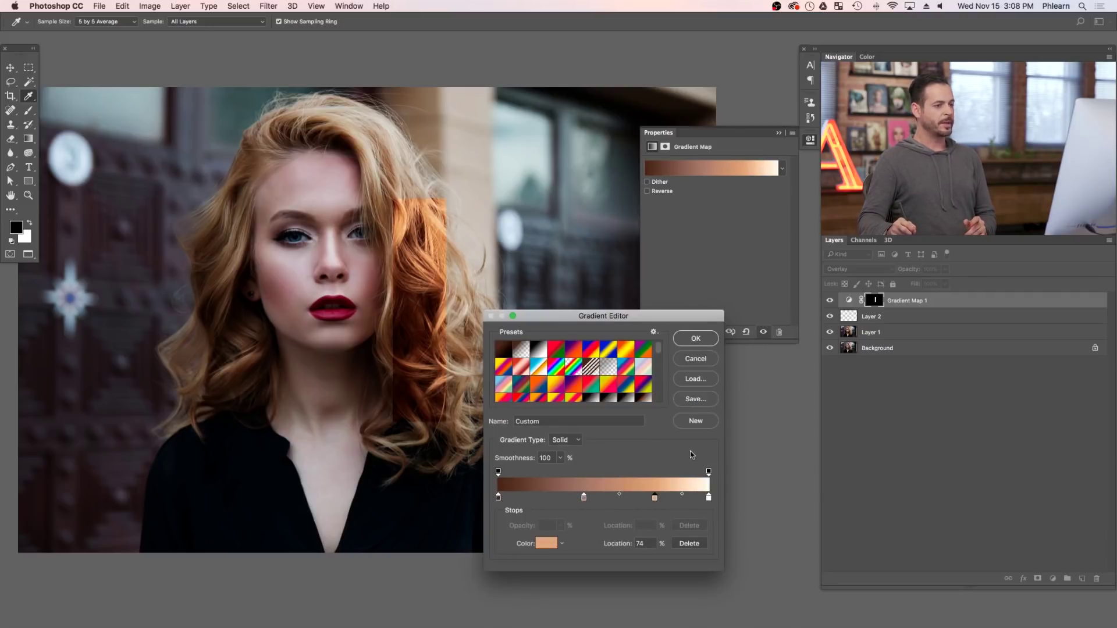
- Try a warmer yellow, #ffec92, for the gradient's light end stop
left_click(708, 498)
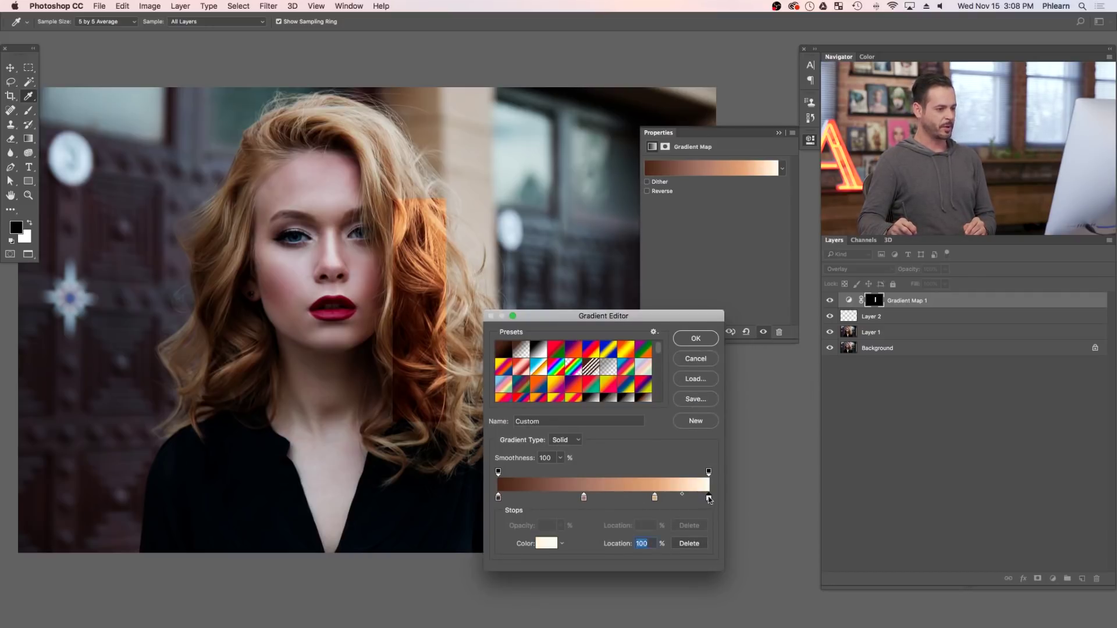
left_click(547, 543)
left_click_drag(559, 378, 561, 346)
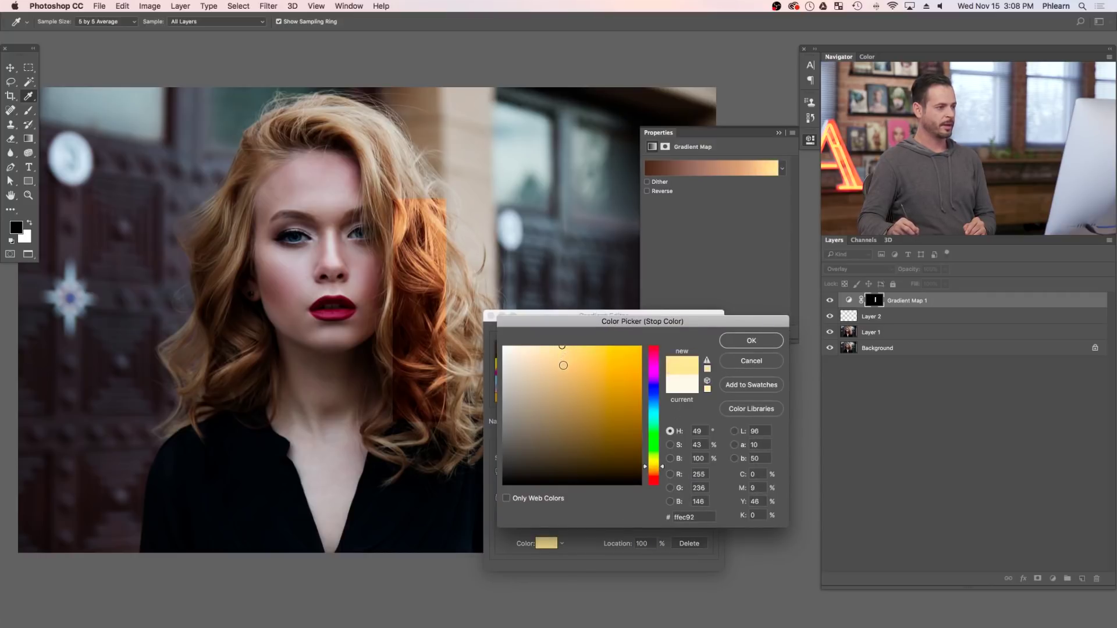
left_click(751, 340)
- Shift the middle brown stop toward the dark end of the gradient and move the peach stop to 70%
left_click_drag(584, 498, 570, 498)
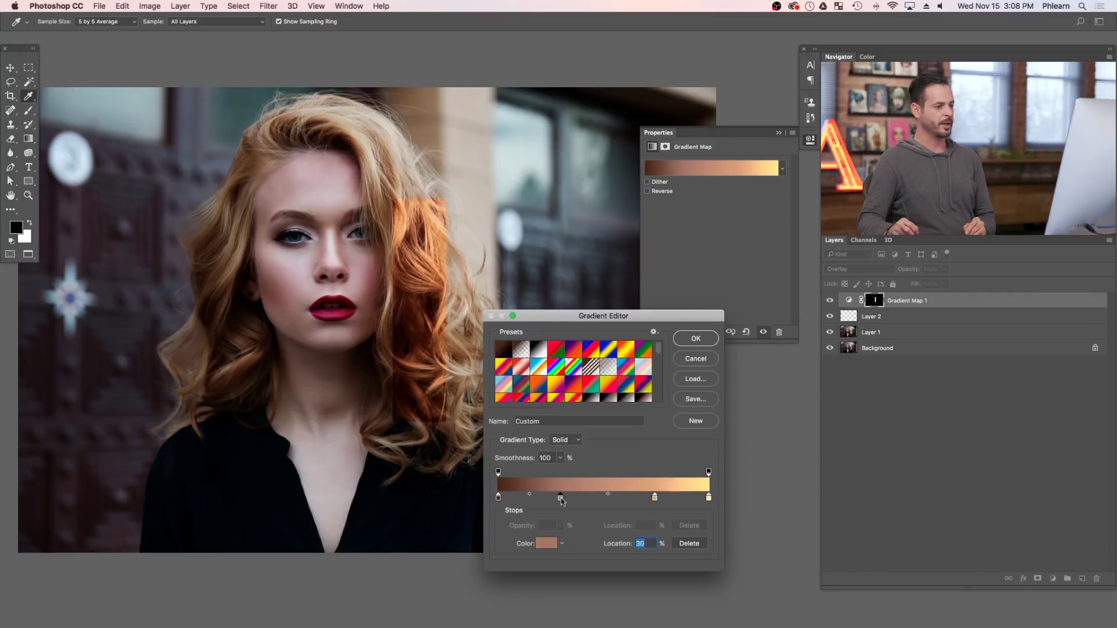
left_click_drag(653, 498, 632, 501)
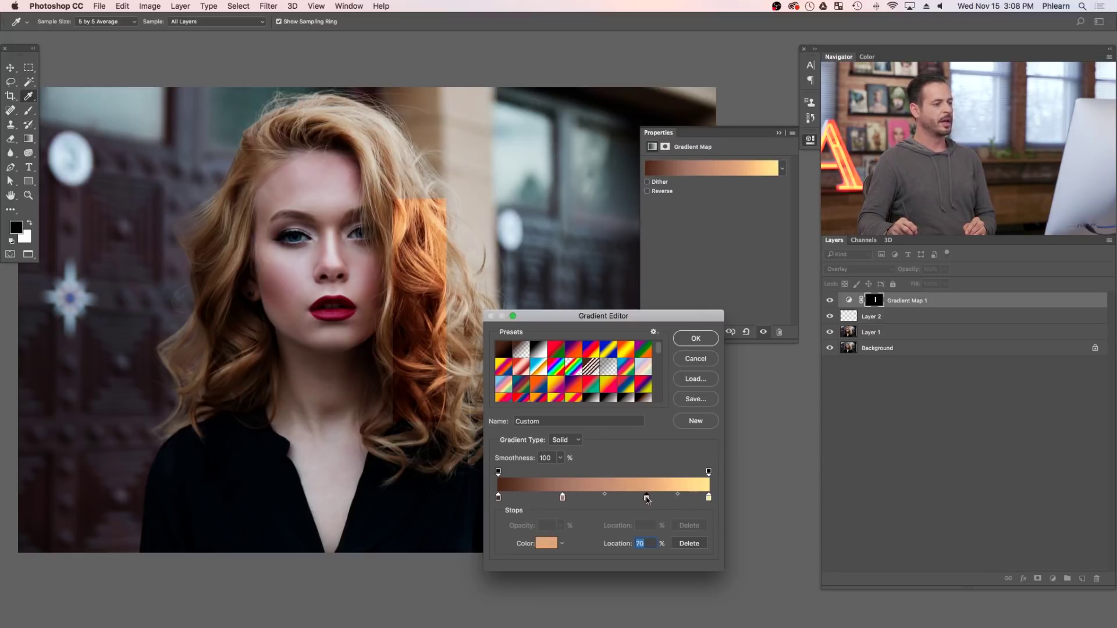
left_click_drag(564, 501, 571, 500)
- Add a gradient stop at 13% and colour it dark reddish brown #5f4630
left_click(526, 498)
left_click(545, 544)
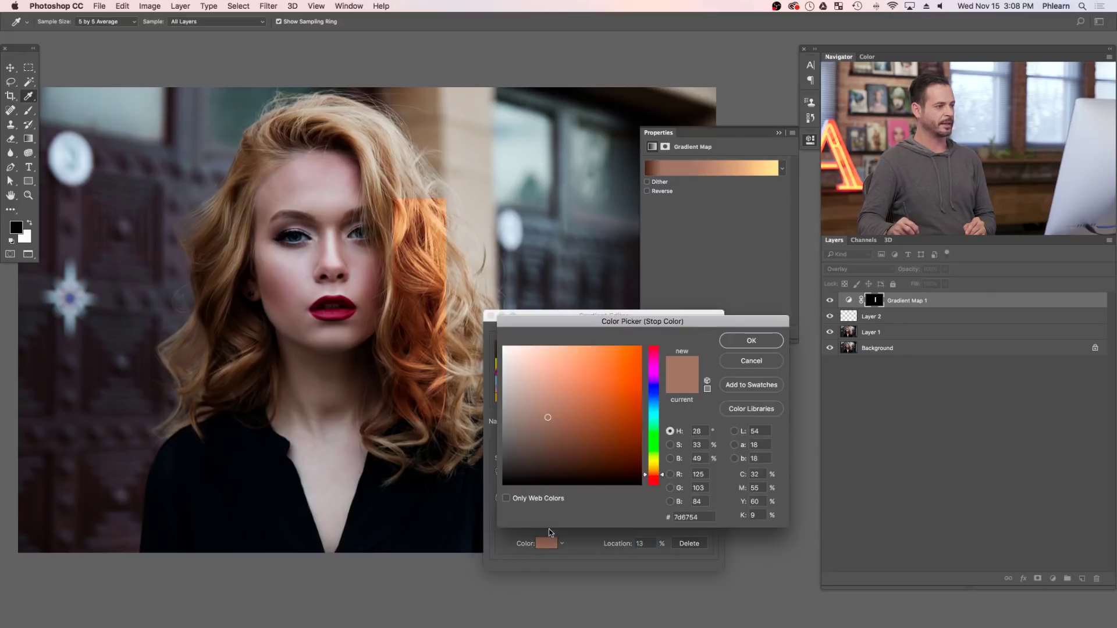
left_click_drag(566, 430, 574, 433)
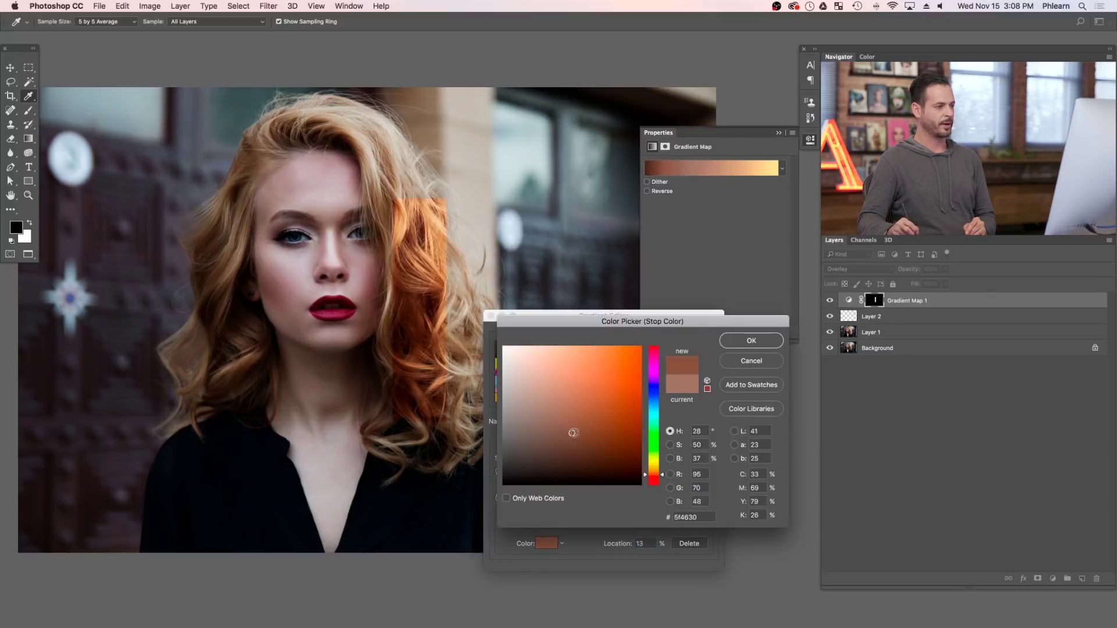
left_click(750, 340)
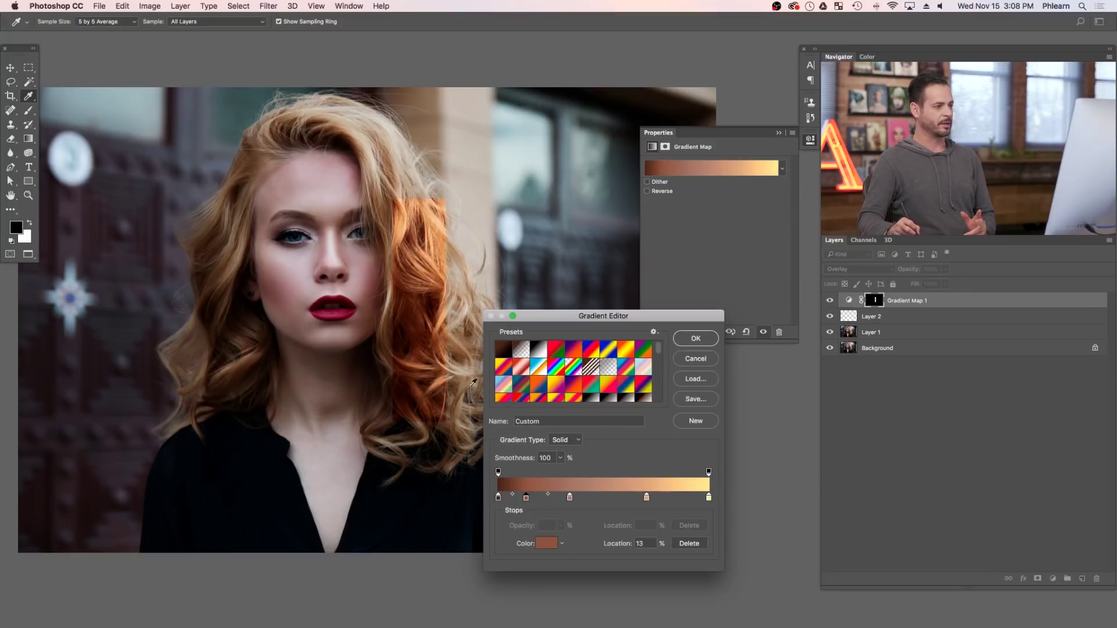
- Recolour the gradient's light end stop to pale cream #fff9df and apply the edited gradient
left_click(708, 498)
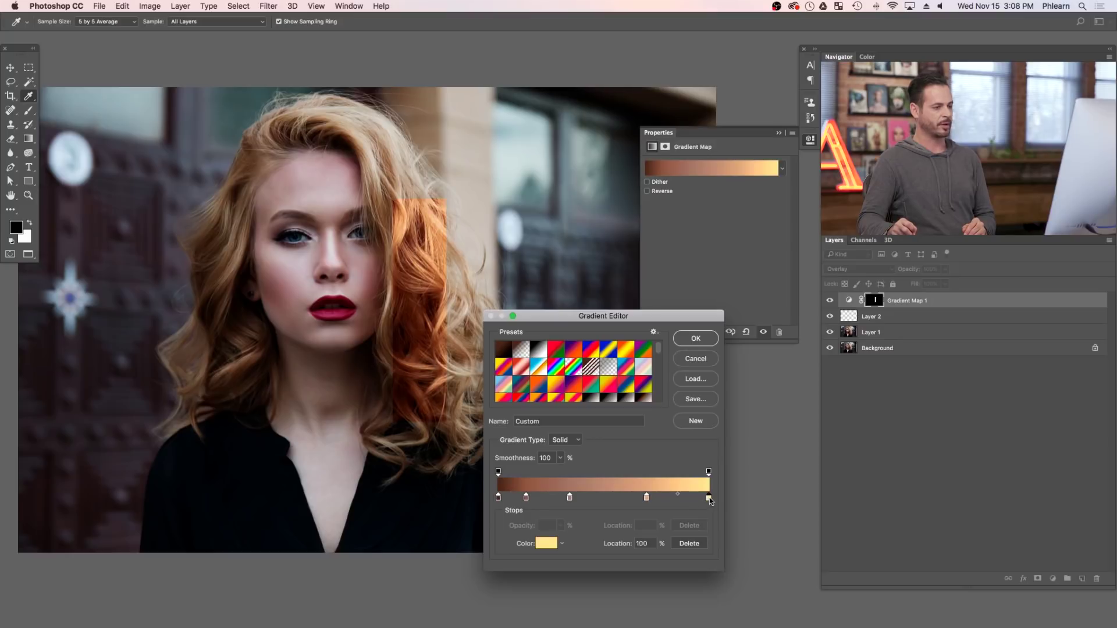
left_click(549, 541)
left_click_drag(541, 357, 519, 345)
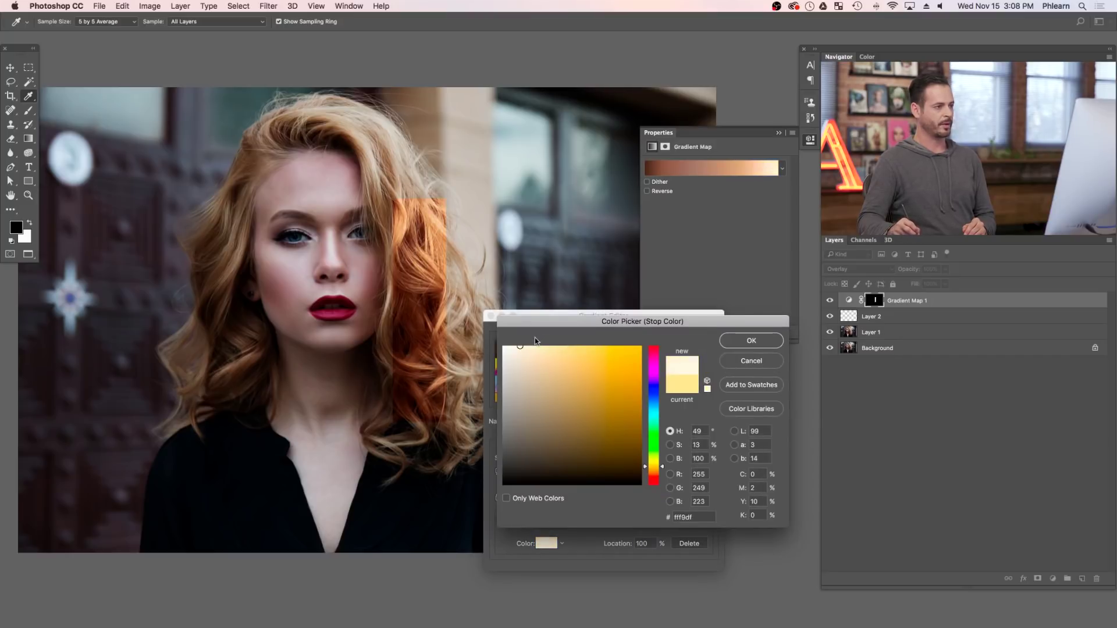
left_click(727, 340)
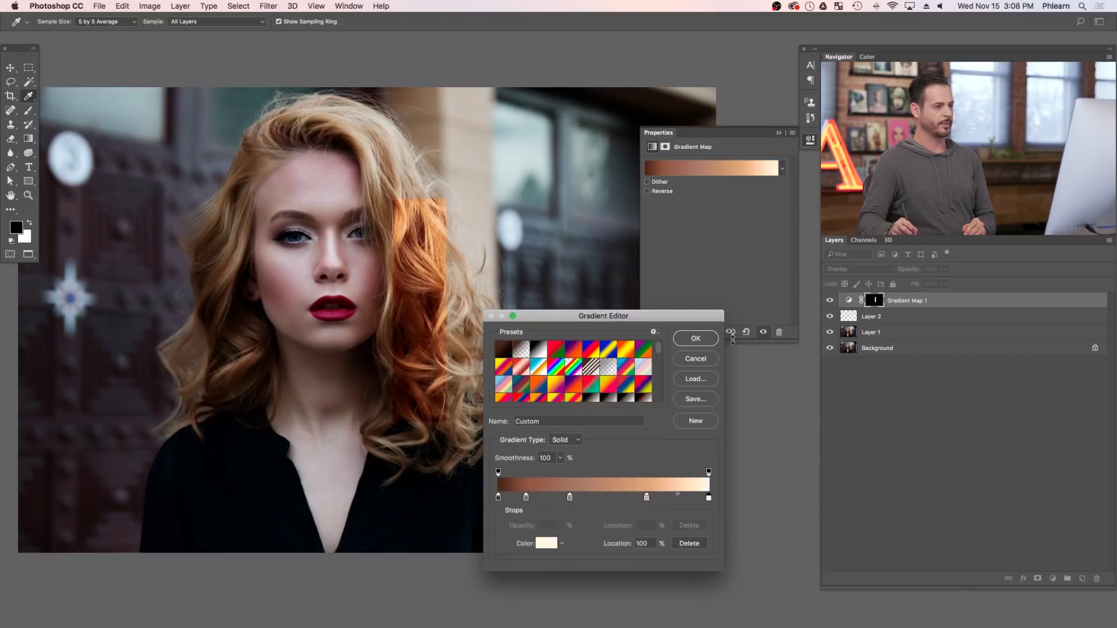
left_click(696, 340)
- Fill the Gradient Map layer's mask with black to hide the effect everywhere
left_click(877, 301)
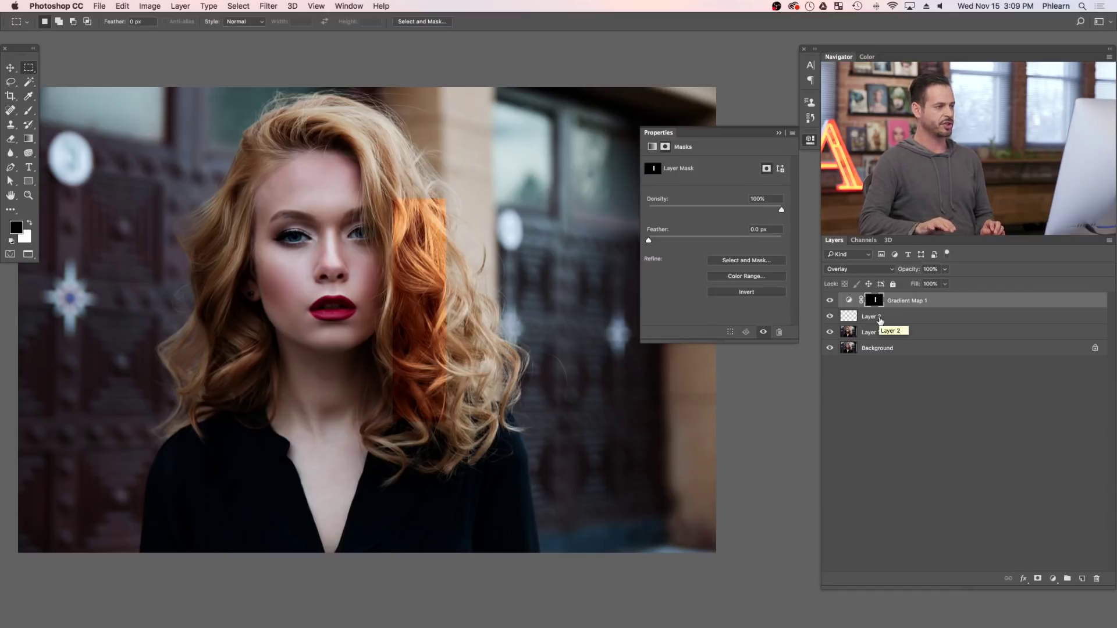
key("shift+BackSpace")
left_click(279, 120)
left_click(280, 101)
left_click(361, 121)
- Paint white over all of the woman's hair on the Gradient Map mask with a soft 291 px brush at 60% flow
key("b")
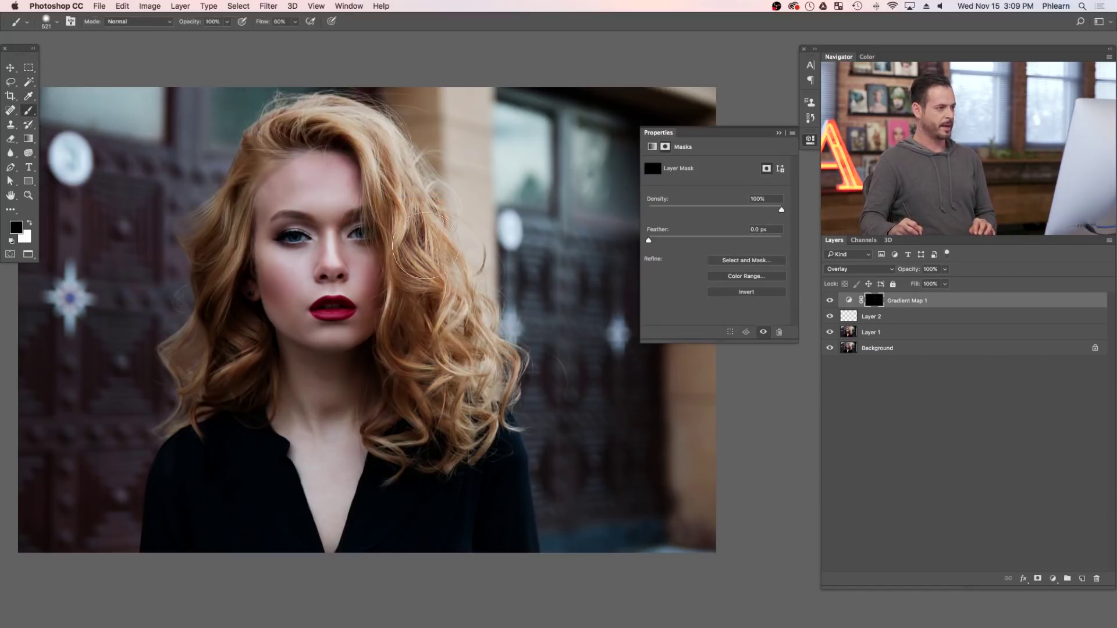
key("x")
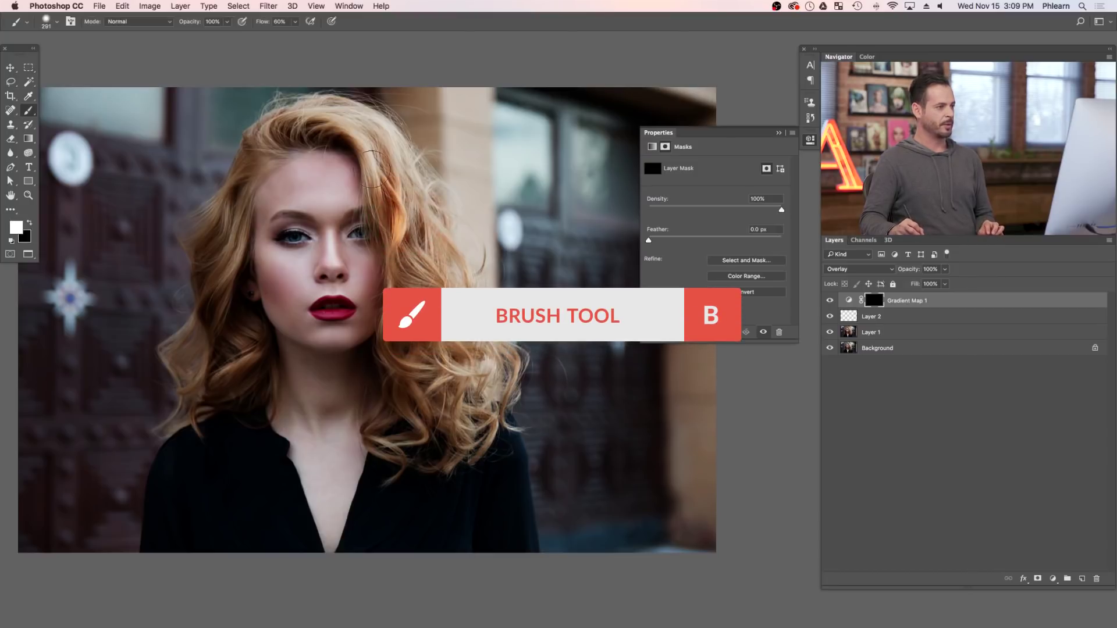
left_click_drag(366, 192, 397, 228)
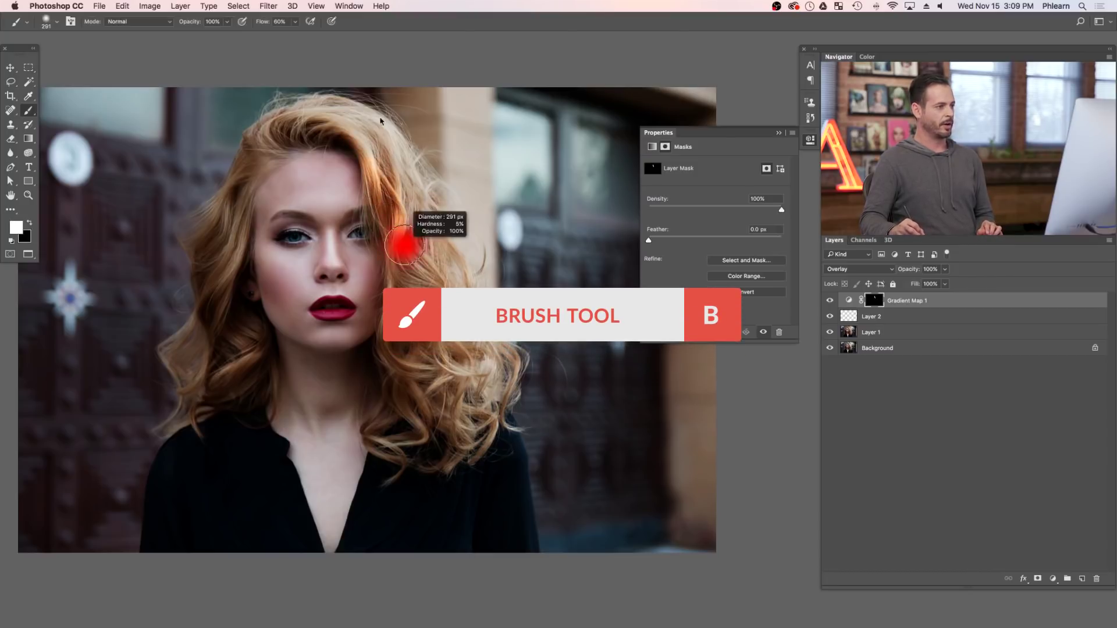
right_click(400, 235)
key("Escape")
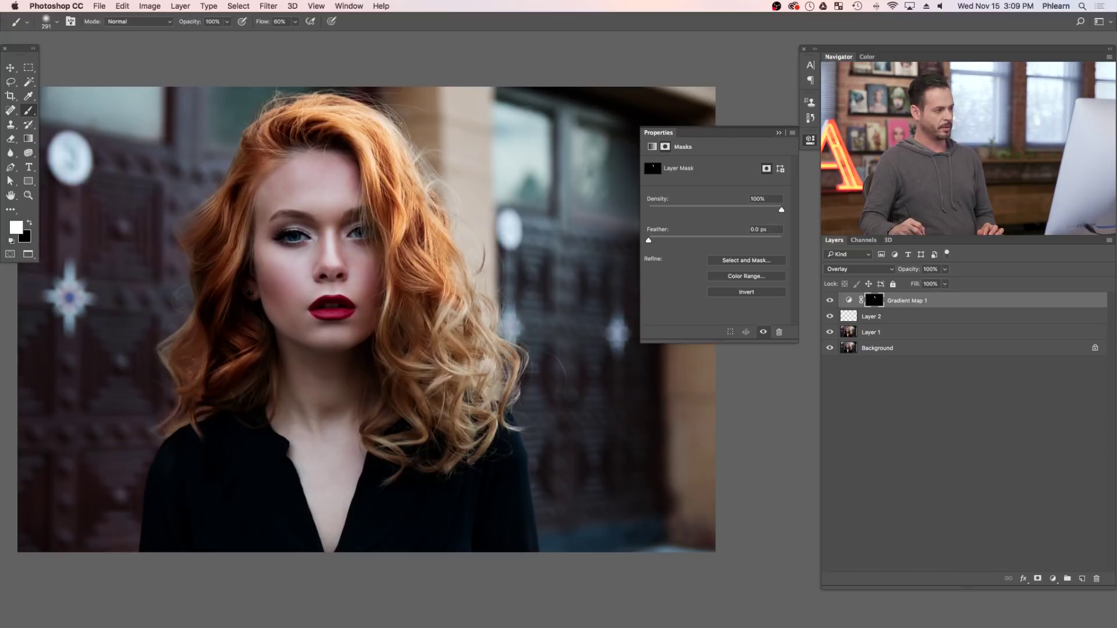
mouse_move(182, 333)
left_mouse_down()
mouse_move(239, 316)
mouse_move(252, 362)
mouse_move(231, 401)
mouse_move(258, 344)
mouse_move(236, 398)
mouse_move(270, 402)
mouse_move(230, 343)
mouse_move(237, 235)
mouse_move(243, 247)
mouse_move(251, 182)
mouse_move(313, 116)
mouse_move(291, 138)
mouse_move(298, 152)
mouse_move(348, 143)
mouse_move(398, 211)
mouse_move(386, 202)
mouse_move(380, 236)
mouse_move(386, 215)
mouse_move(400, 360)
mouse_move(407, 314)
mouse_move(394, 274)
mouse_move(444, 370)
mouse_move(460, 377)
mouse_move(466, 329)
left_mouse_up()
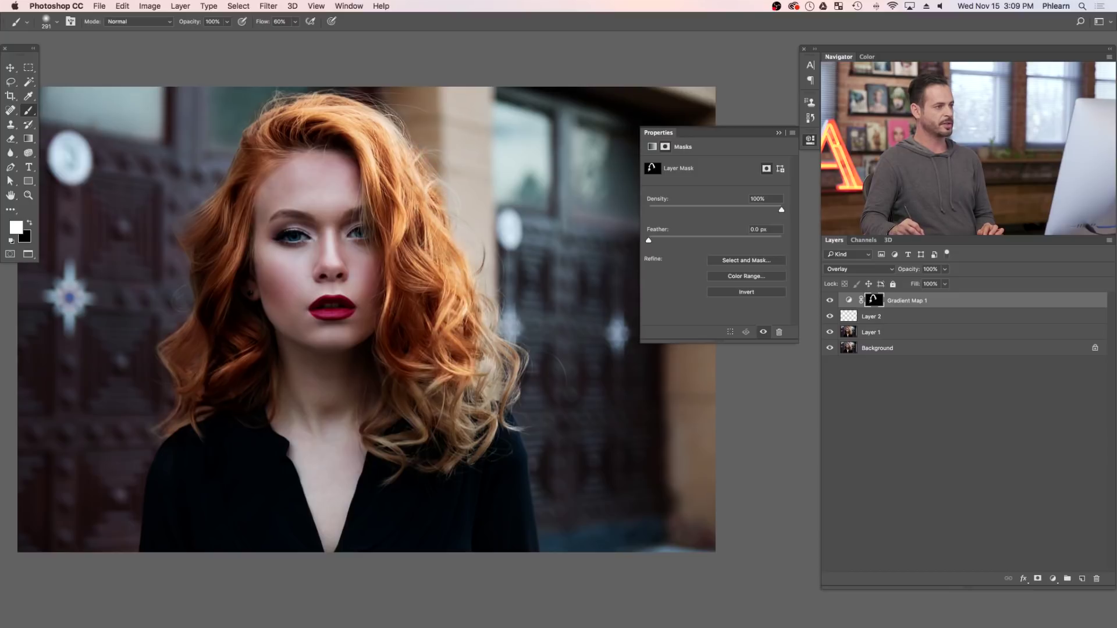
mouse_move(399, 173)
left_mouse_down()
mouse_move(558, 256)
mouse_move(442, 332)
mouse_move(454, 349)
mouse_move(493, 347)
mouse_move(496, 386)
mouse_move(492, 378)
mouse_move(459, 445)
left_mouse_up()
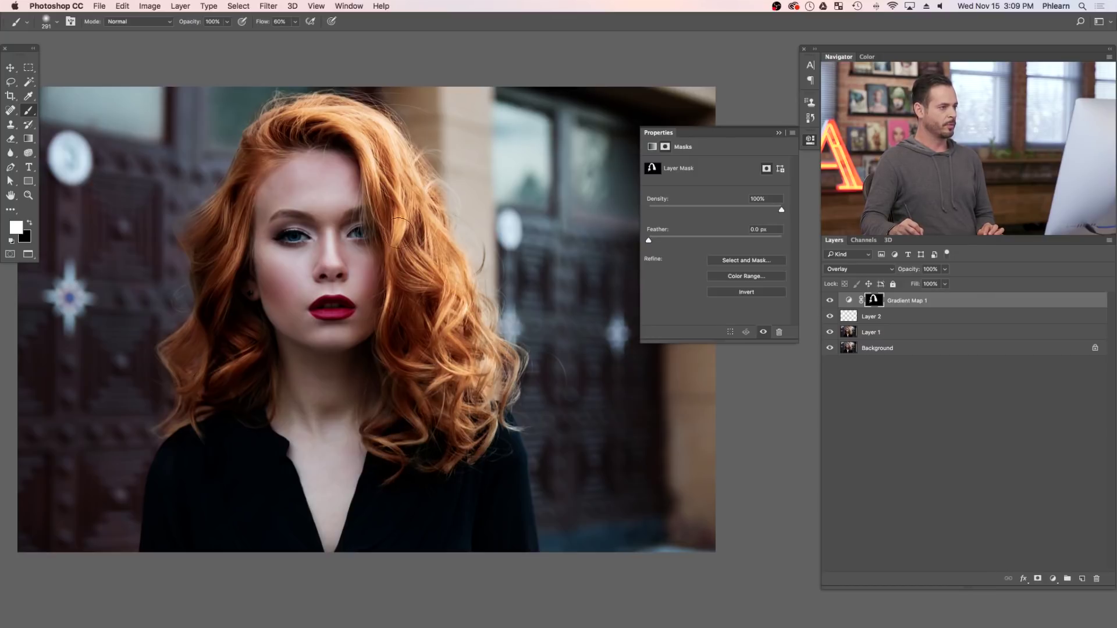
- Soften the recoloured hair's outer edges on the mask with a 484 px white brush at 10% flow
scroll(355, 166, "left", 4)
scroll(355, 166, "up", 2)
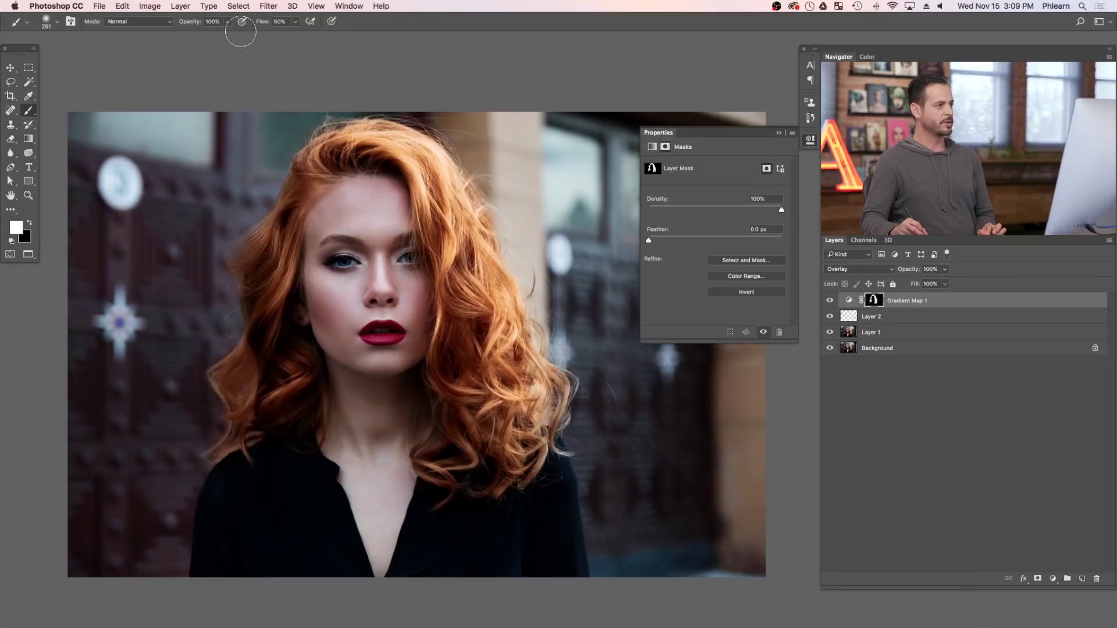
key("shift+1")
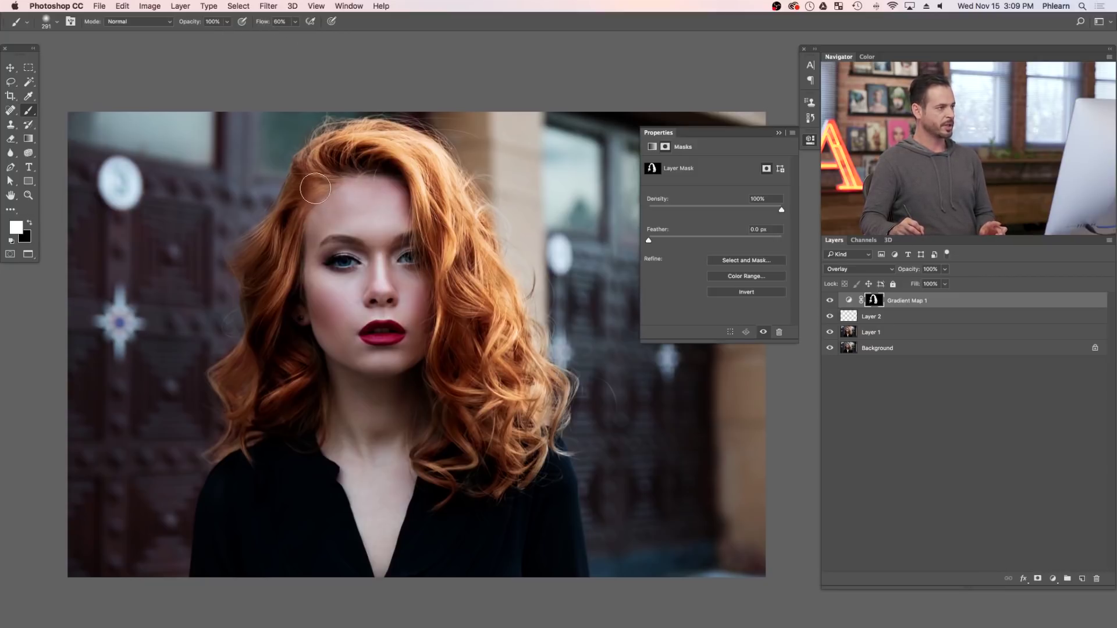
mouse_move(319, 215)
left_mouse_down()
mouse_move(373, 213)
mouse_move(299, 205)
left_mouse_up()
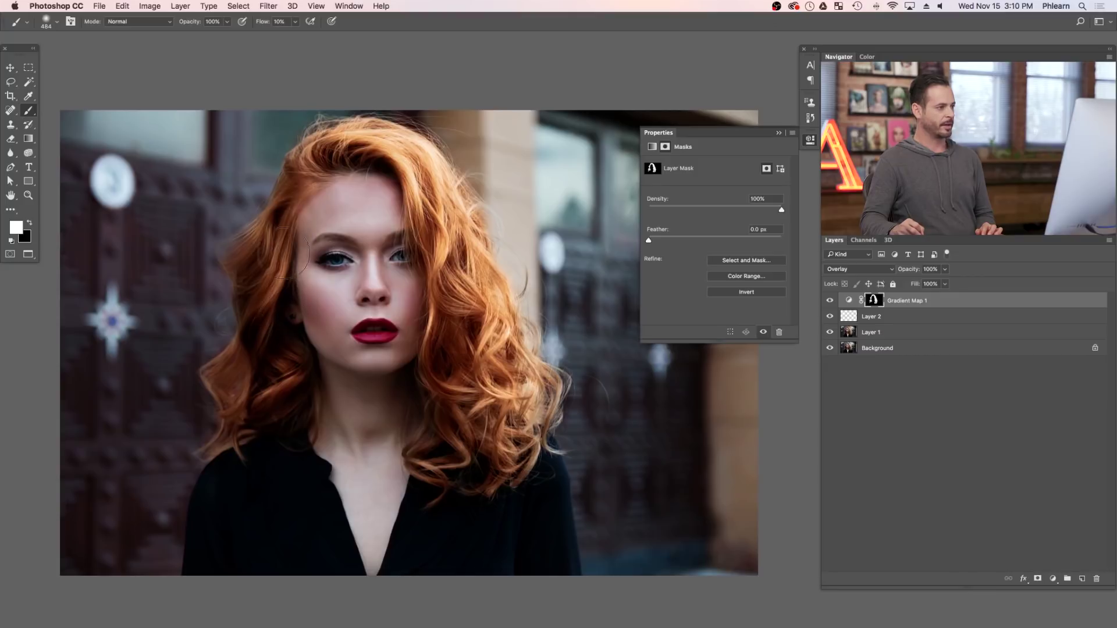
left_click_drag(511, 394, 551, 378)
- Compare the hair with and without the Gradient Map layer
left_click(830, 300)
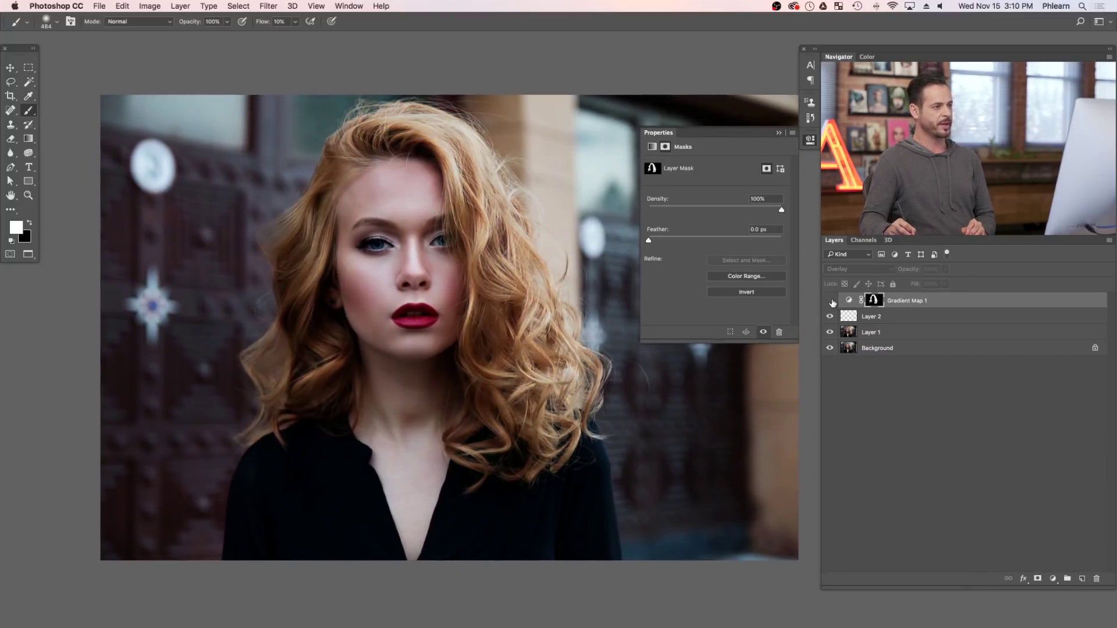
left_click(830, 300)
left_click(829, 300)
left_click(829, 300)
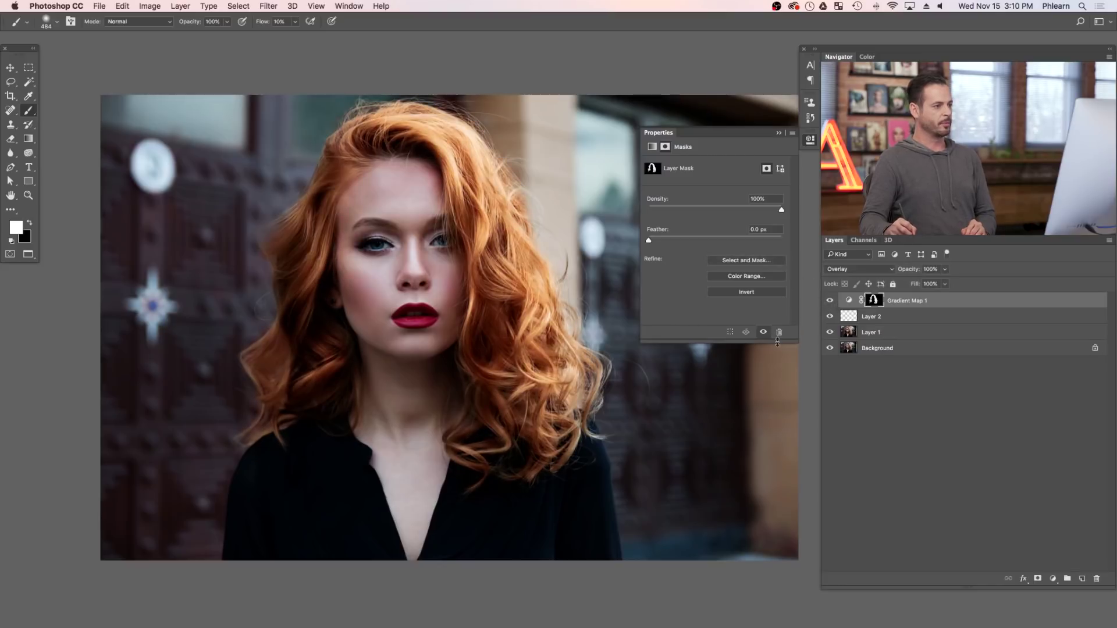
left_click(830, 301)
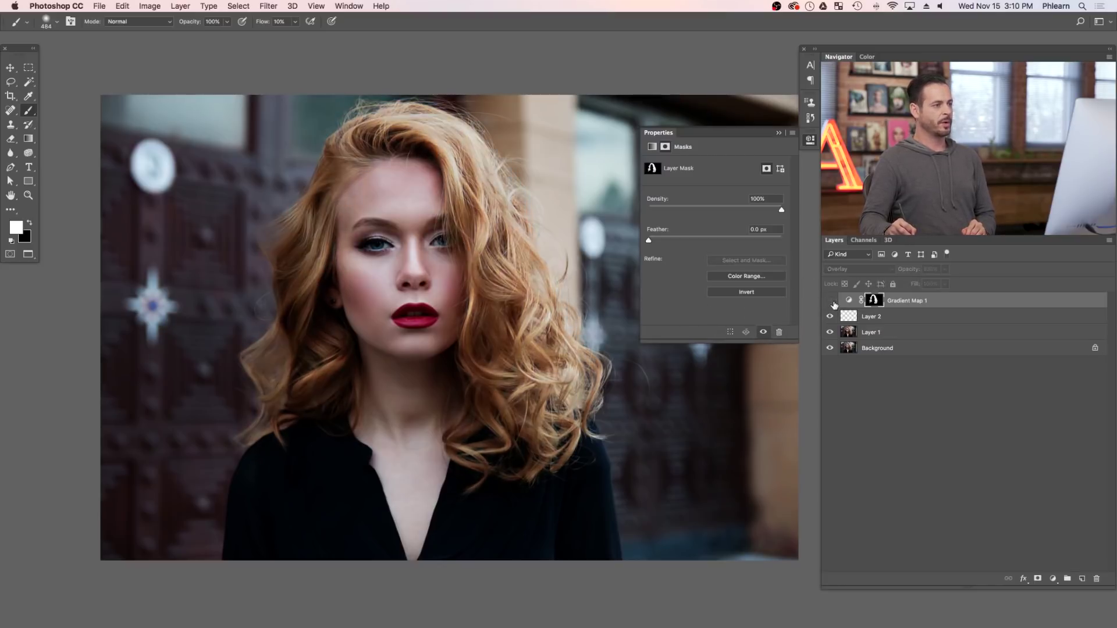
left_click(829, 300)
- Try the Gradient Map layer at 42% opacity, compare the hair with and without it, and restore 100% opacity
left_click_drag(911, 271, 896, 273)
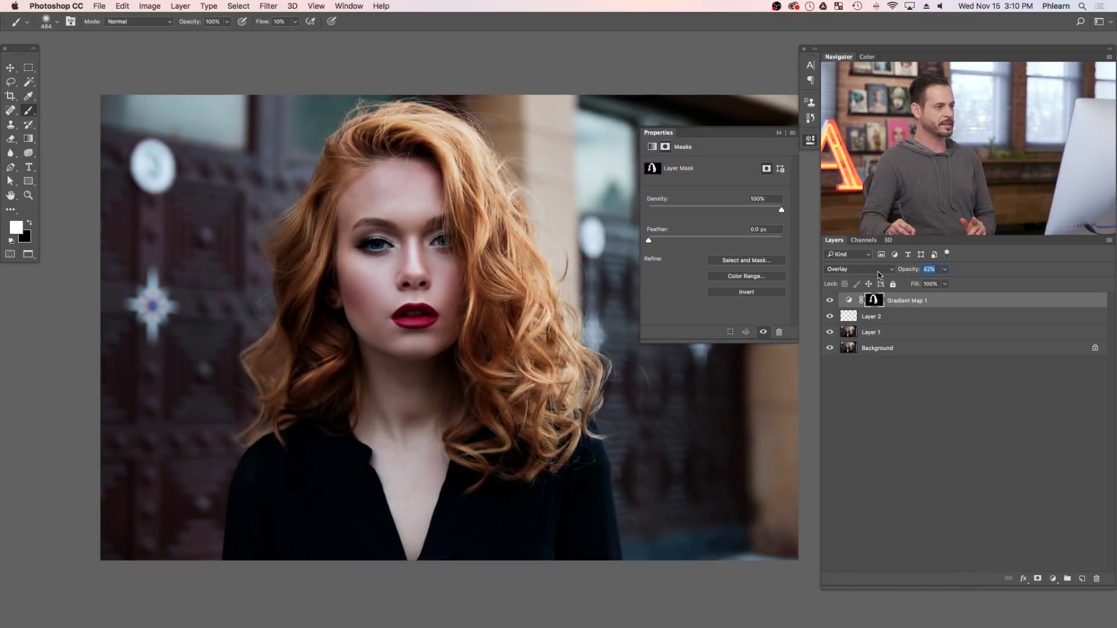
left_click(829, 301)
left_click(829, 300)
left_click(829, 300)
left_click(830, 300)
left_click_drag(909, 269, 937, 271)
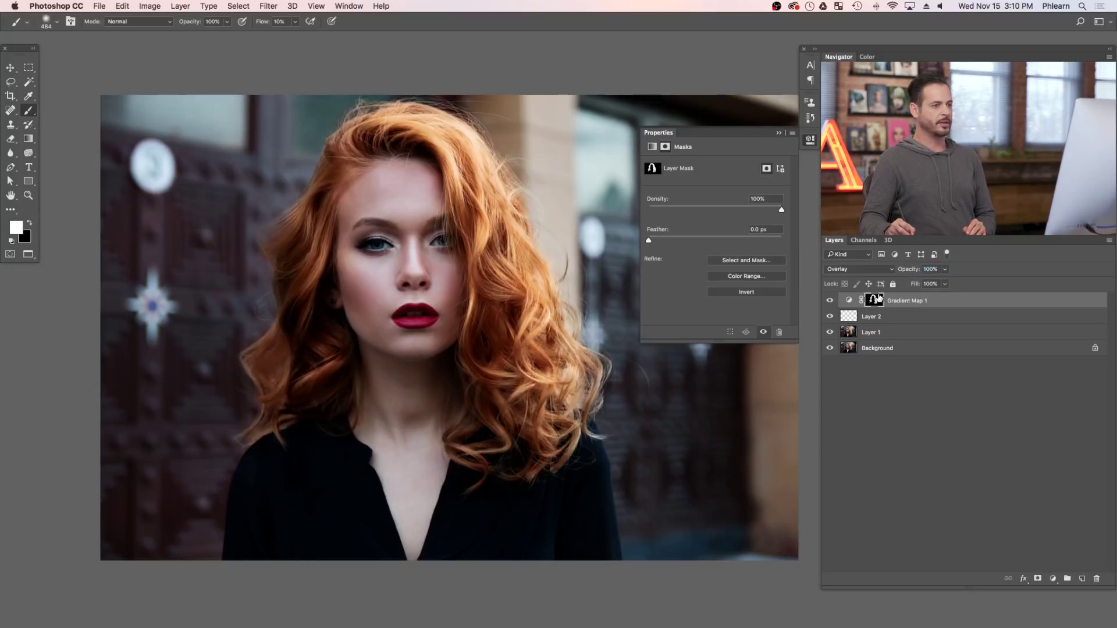
- Add a stop at 52% to the Gradient Map's gradient and try muted green #57664e for it
left_click(848, 301)
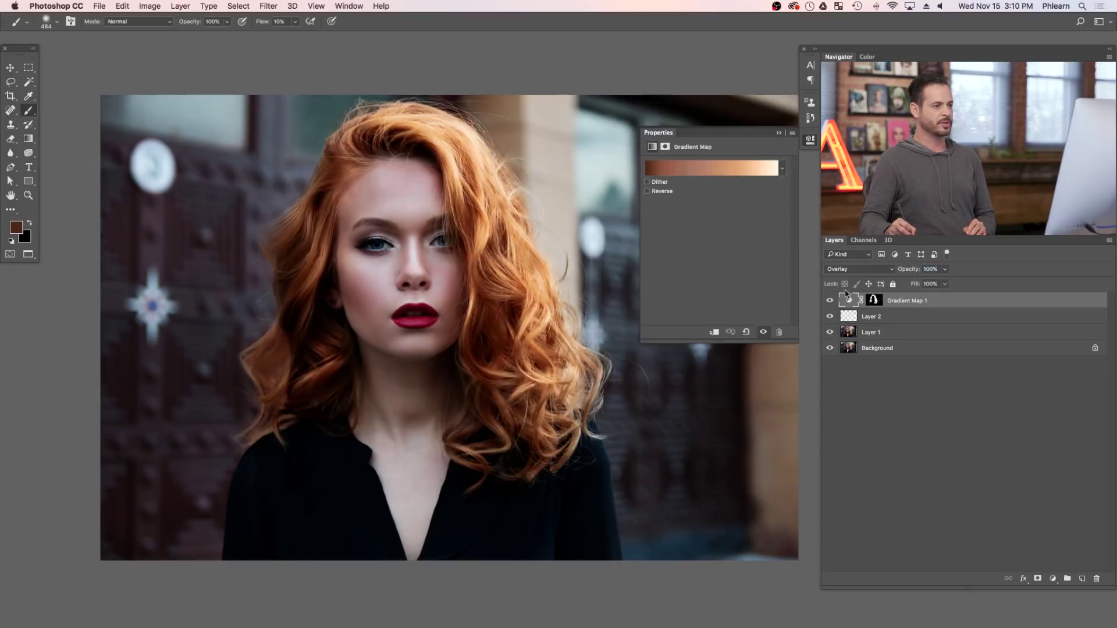
left_click(699, 173)
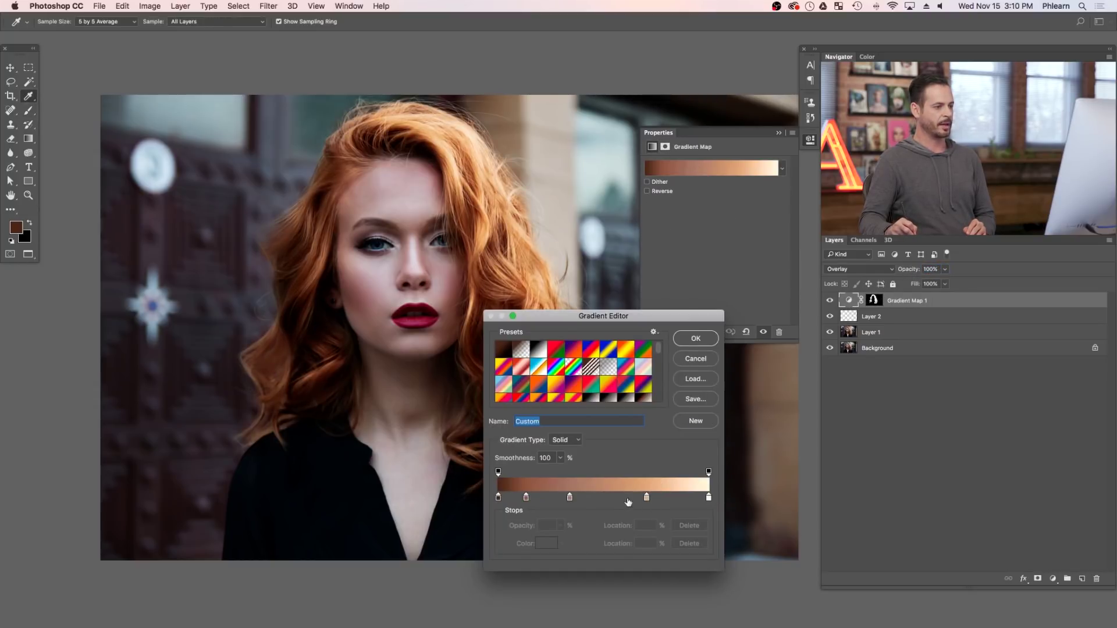
left_click(608, 498)
left_click(543, 548)
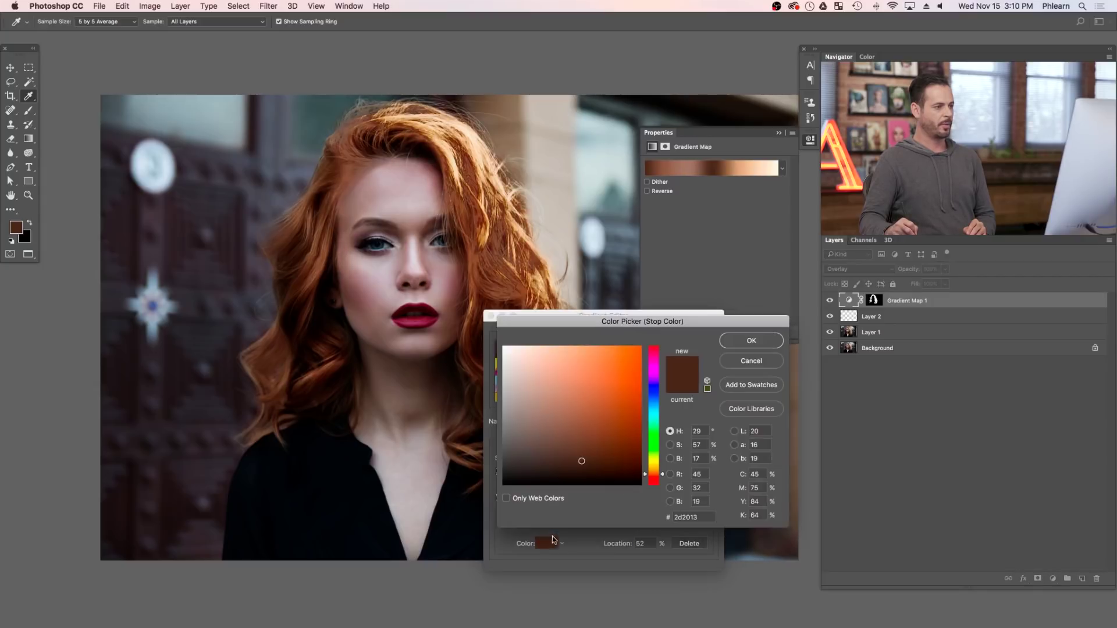
left_click(654, 449)
left_click(592, 425)
mouse_move(592, 425)
left_mouse_down()
mouse_move(541, 410)
mouse_move(536, 429)
left_mouse_up()
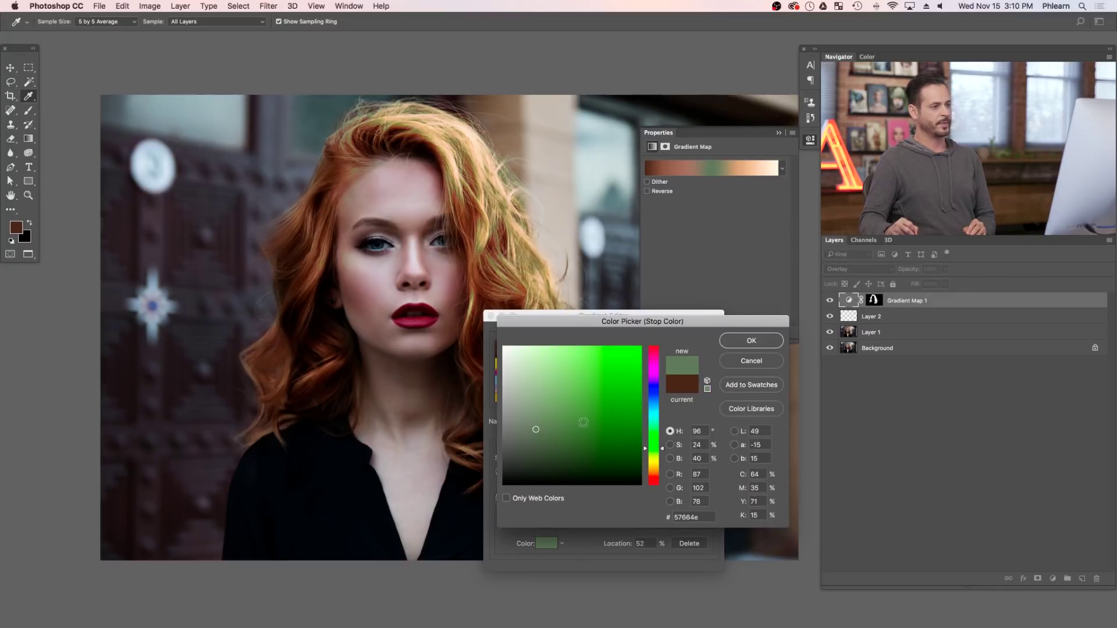
- Try dusty pink #89607a and olive #828960 as the colour of the 52% gradient stop
left_click_drag(658, 457, 661, 361)
mouse_move(550, 429)
left_mouse_down()
mouse_move(550, 390)
mouse_move(534, 378)
mouse_move(540, 418)
mouse_move(546, 399)
left_mouse_up()
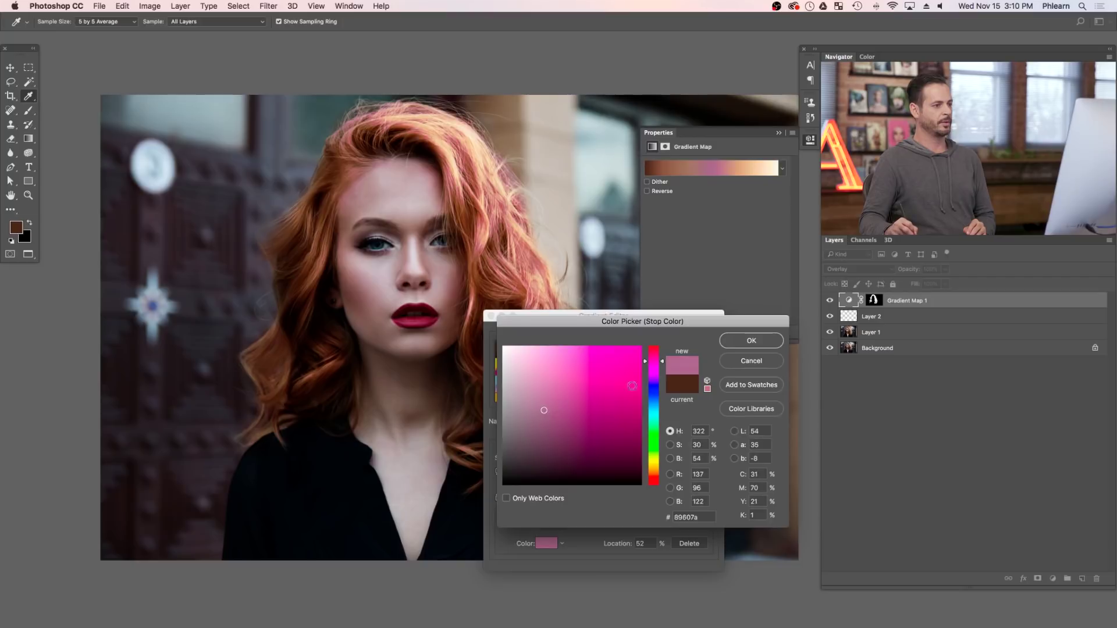
left_click_drag(655, 361, 661, 462)
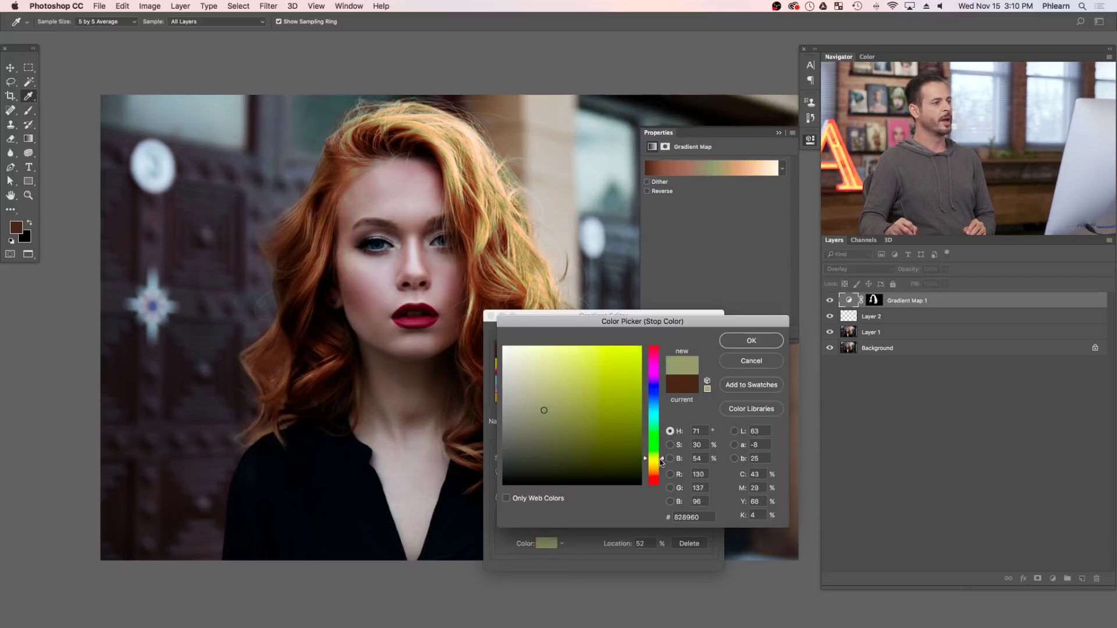
- Discard the stop's trial colour, remove the 52% stop from the gradient and return to the Brush tool
left_click(751, 360)
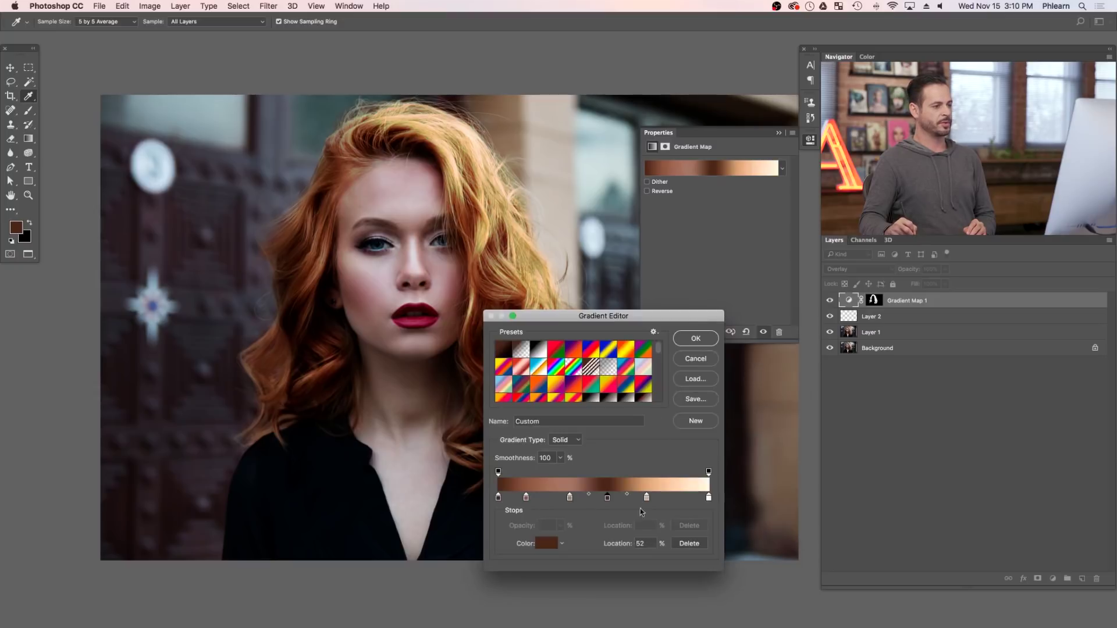
left_click_drag(608, 498, 604, 512)
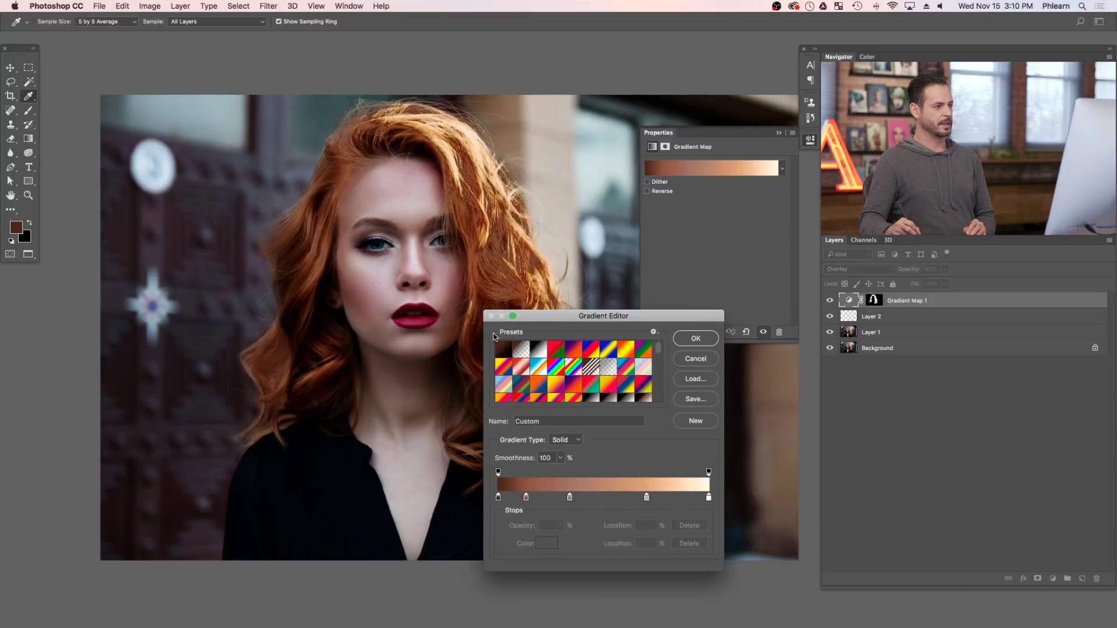
left_click(707, 342)
key("b")
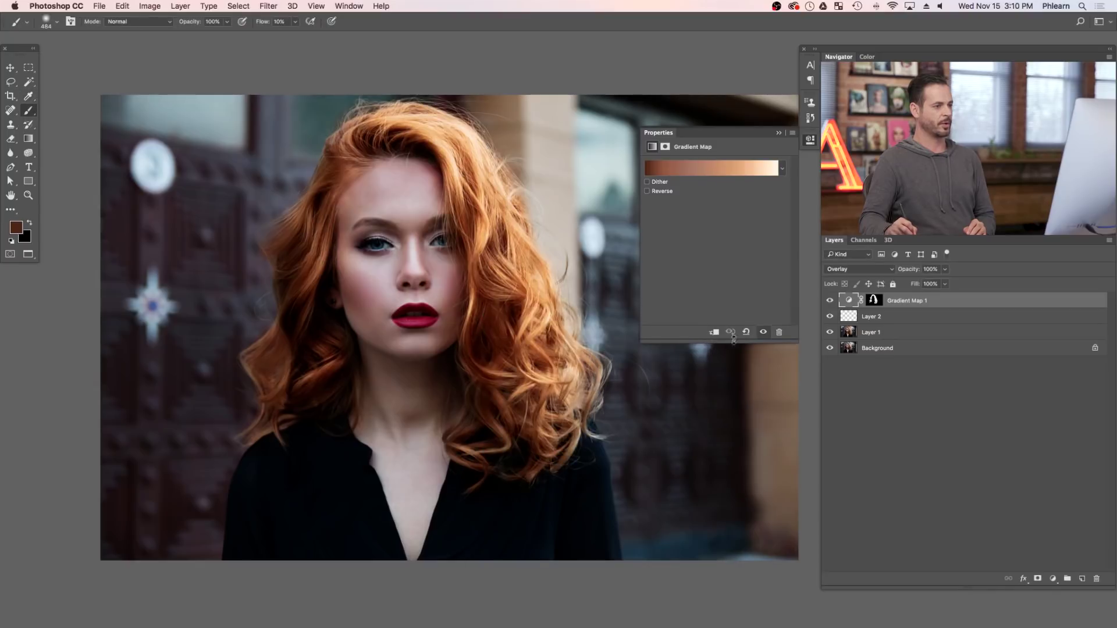
- Toggle the Gradient Map layer's visibility several times to review the red hair against the original colour
left_click(829, 301)
left_click(830, 302)
left_click(829, 301)
left_click(829, 301)
left_click(830, 301)
left_click(830, 302)
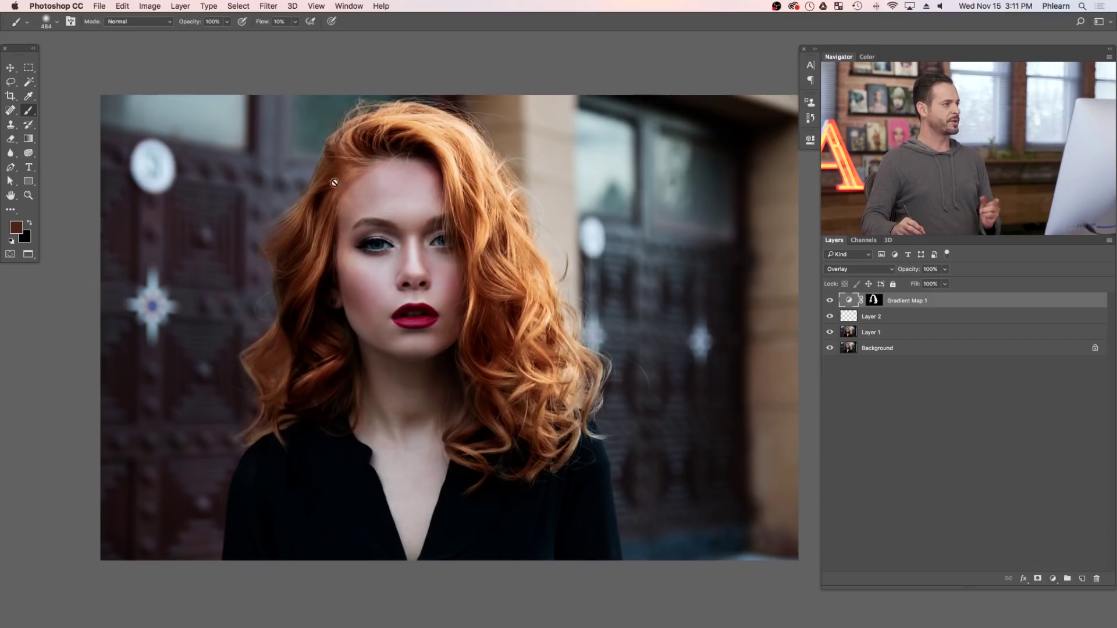
- Add a Curves adjustment layer that raises the midtones from input 105 to output 168, and invert its mask to black
left_click(180, 6)
mouse_move(224, 152)
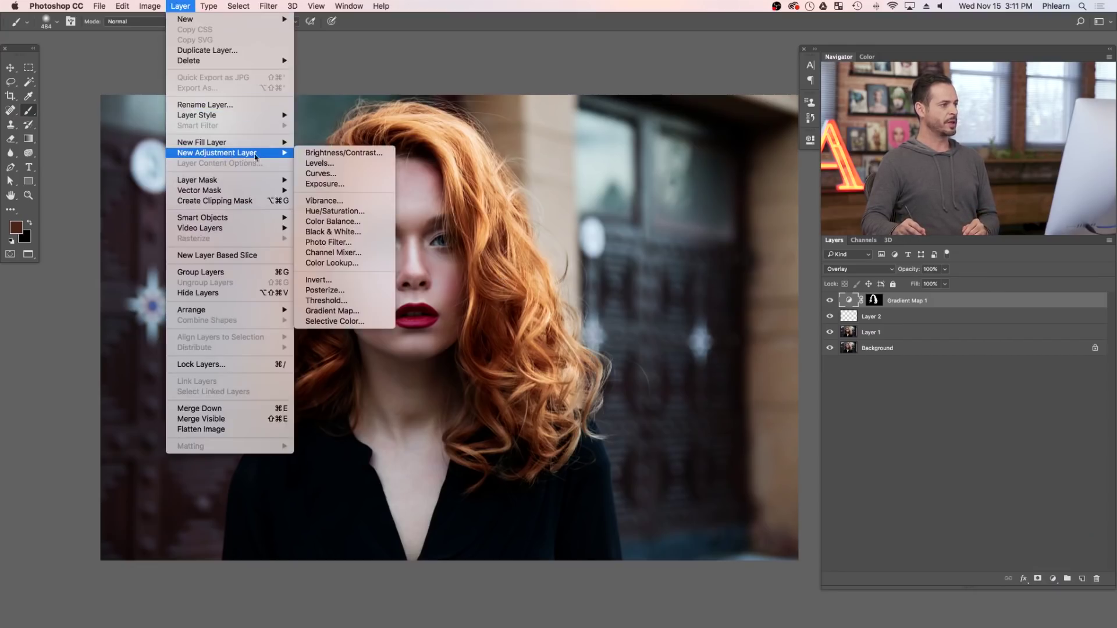
left_click(349, 173)
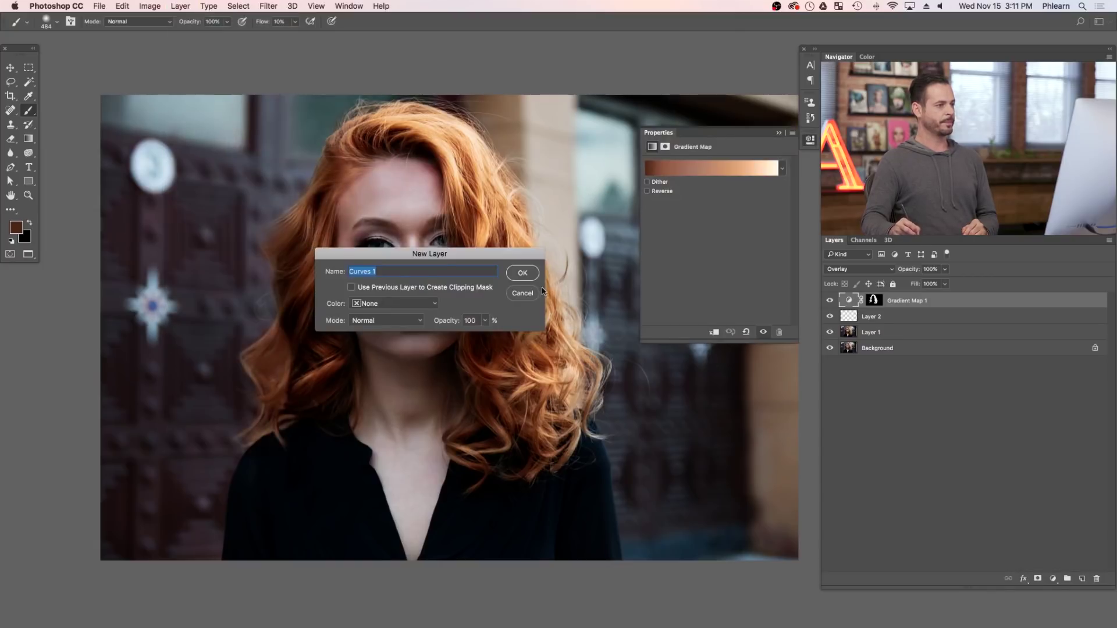
left_click(522, 273)
left_click_drag(724, 246, 715, 228)
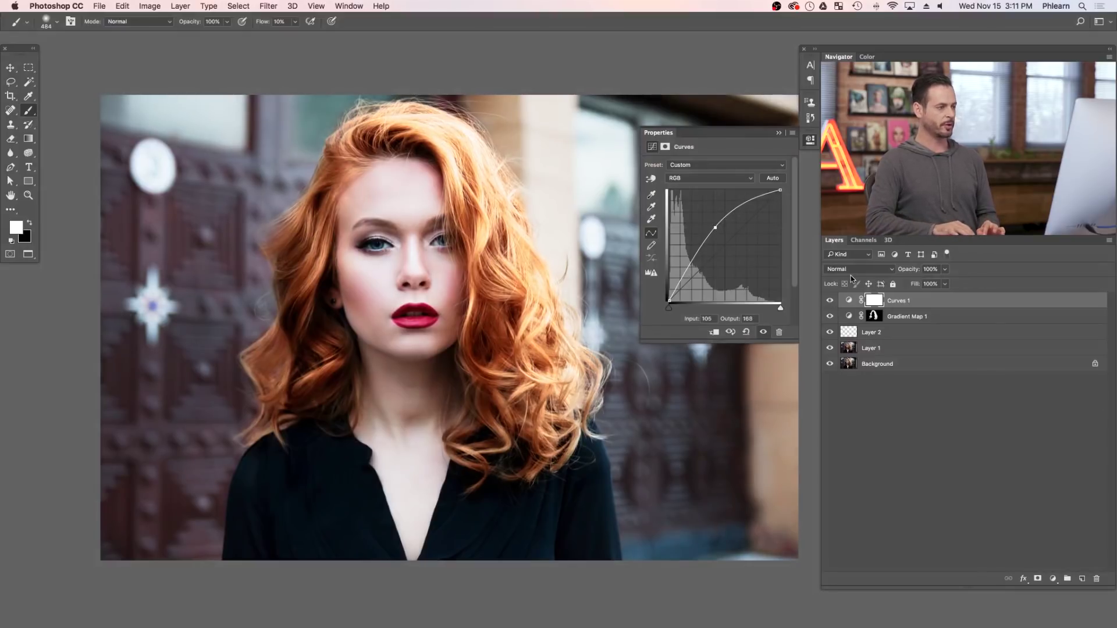
key("super+i")
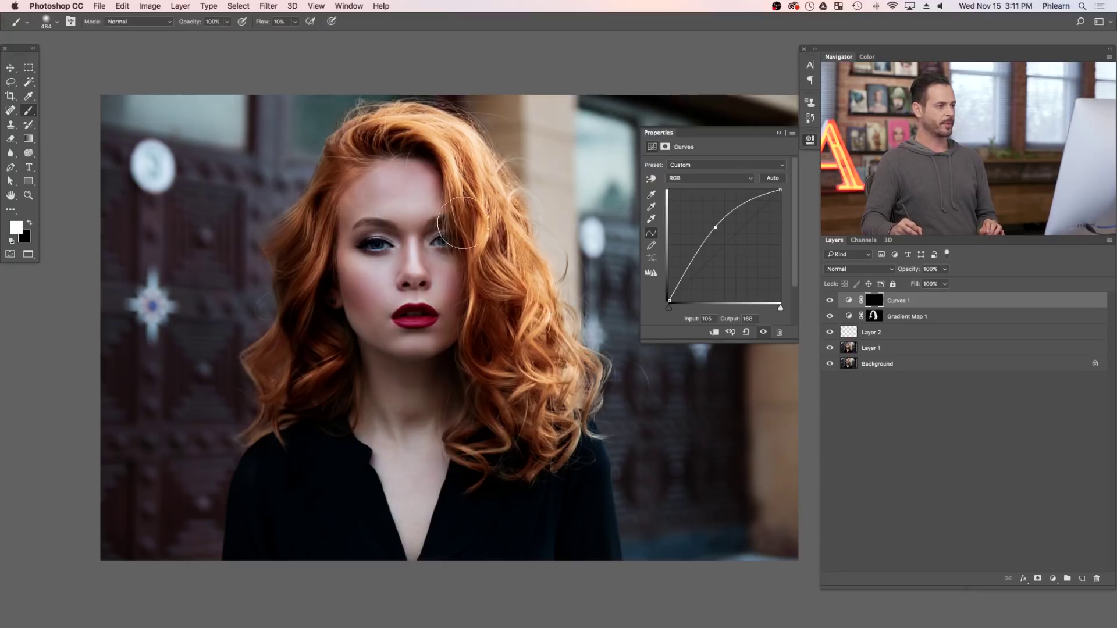
- Brighten the hair strands beside the forehead and cheek on the Curves mask with a 134 px white brush at 20% flow
right_click(433, 214)
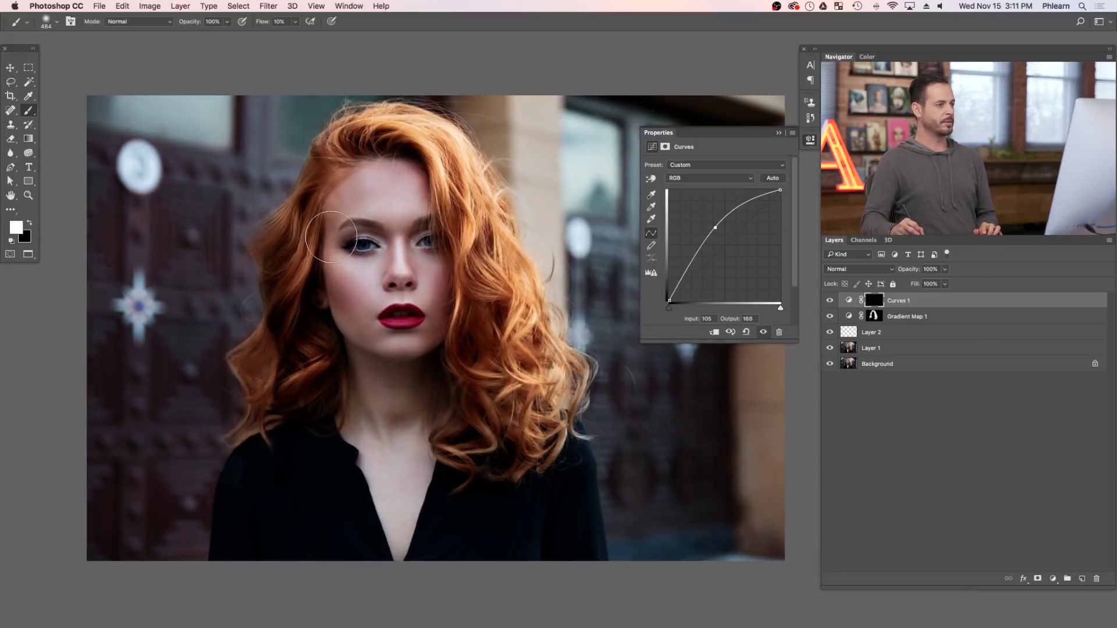
left_click_drag(332, 233, 306, 231)
left_click(305, 231)
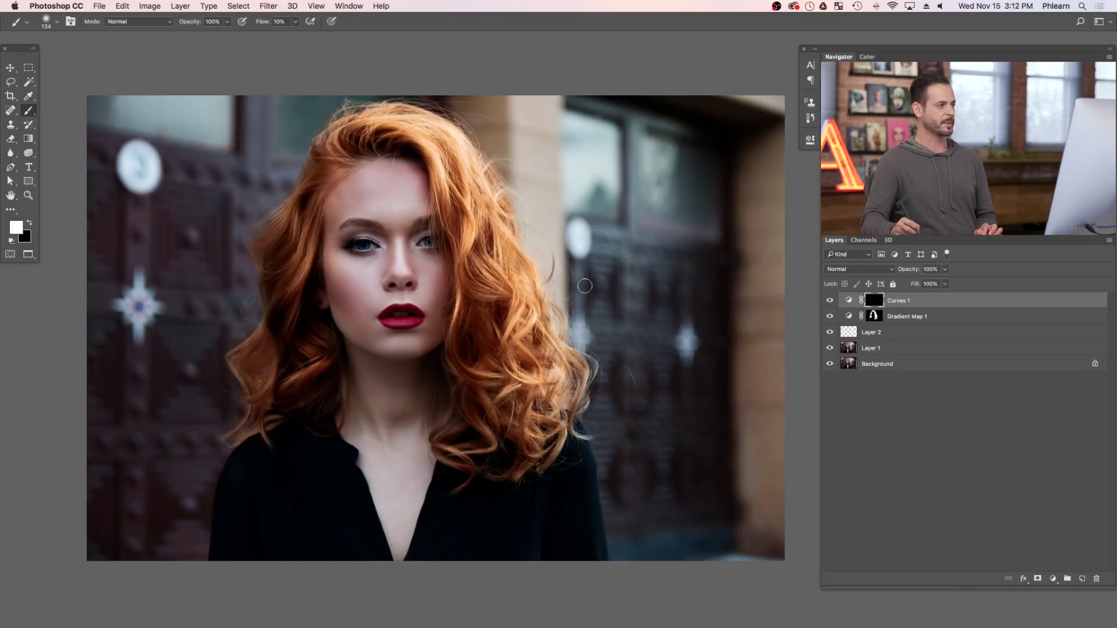
left_click(281, 22)
type("20")
key("Return")
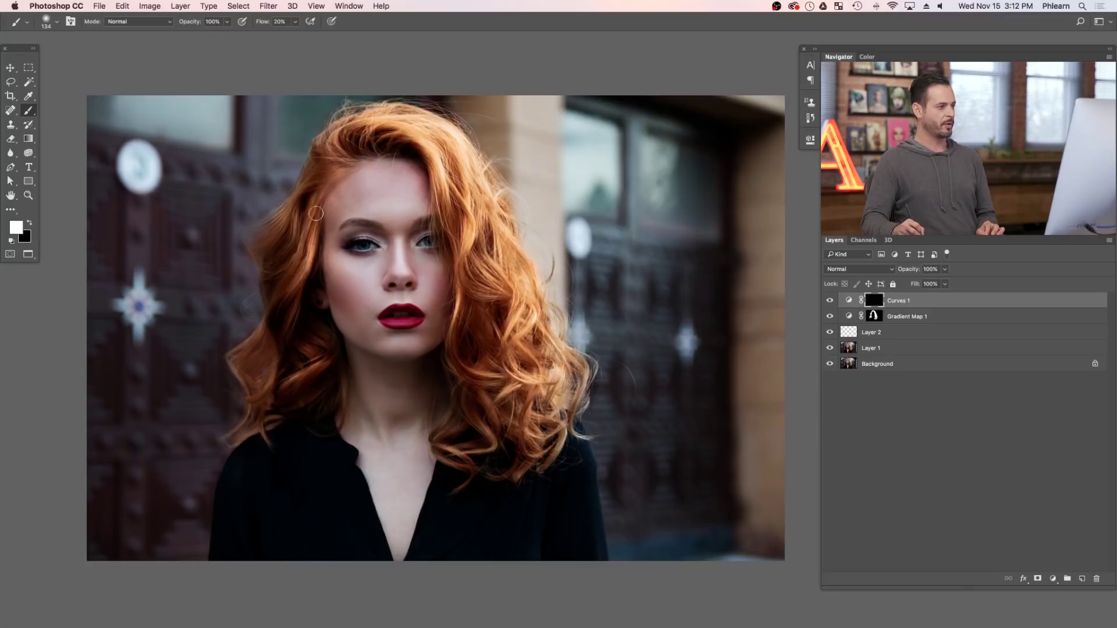
mouse_move(299, 253)
left_mouse_down()
mouse_move(289, 266)
mouse_move(312, 256)
mouse_move(287, 238)
mouse_move(287, 249)
mouse_move(275, 222)
left_mouse_up()
mouse_move(289, 264)
left_mouse_down()
mouse_move(322, 221)
mouse_move(280, 297)
left_mouse_up()
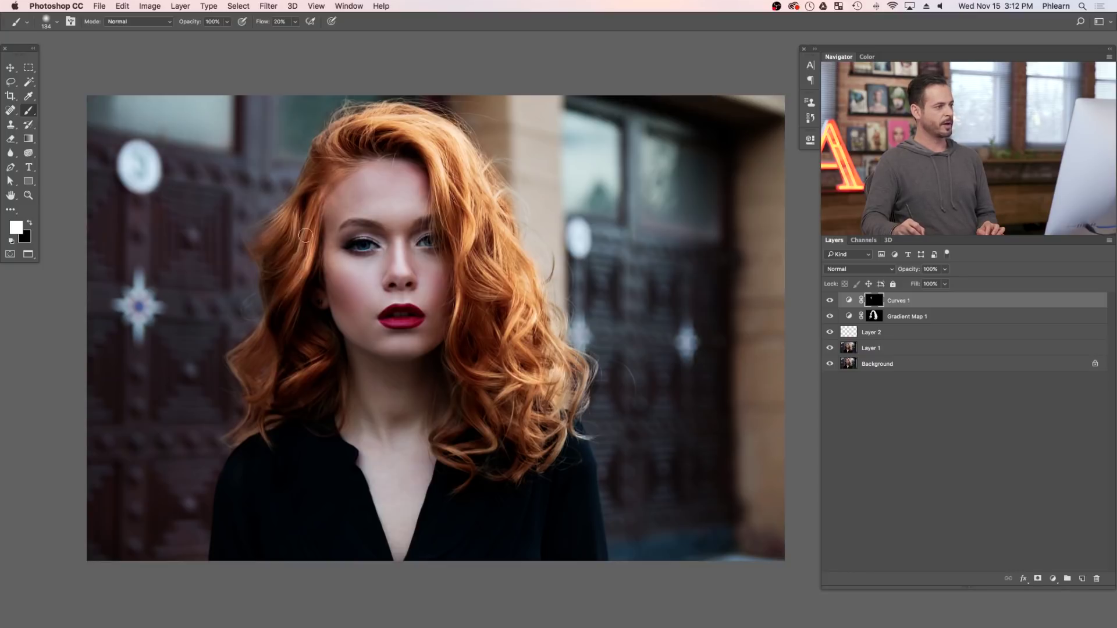
- Paint white highlights on the Curves mask along the crown and the long waves falling beside her eye
key("x")
key("x")
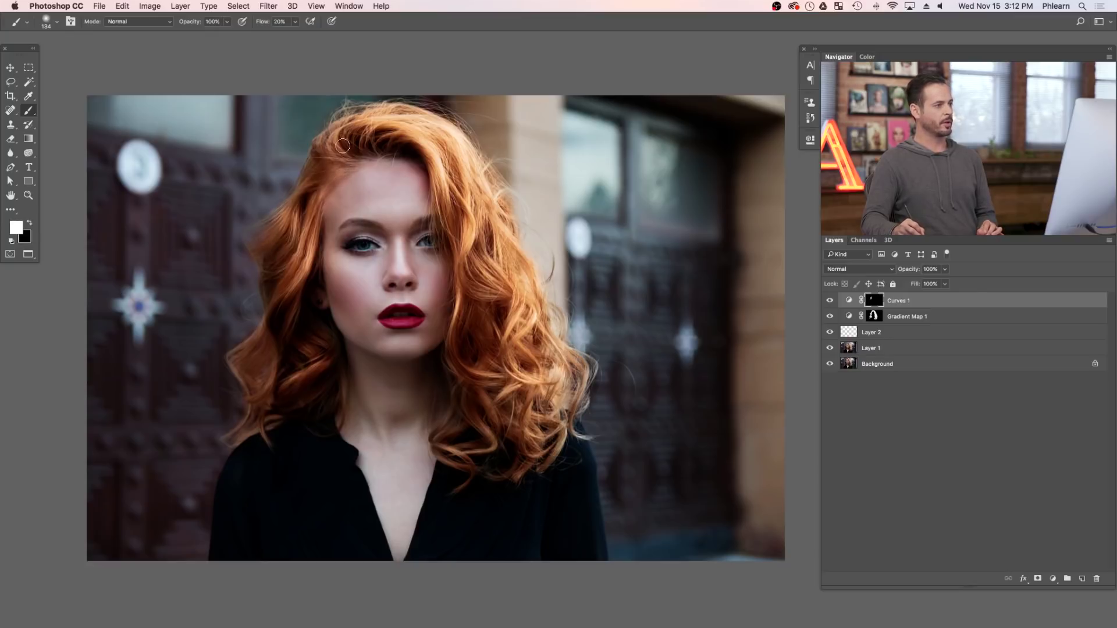
mouse_move(344, 134)
left_mouse_down()
mouse_move(395, 133)
mouse_move(423, 151)
left_mouse_up()
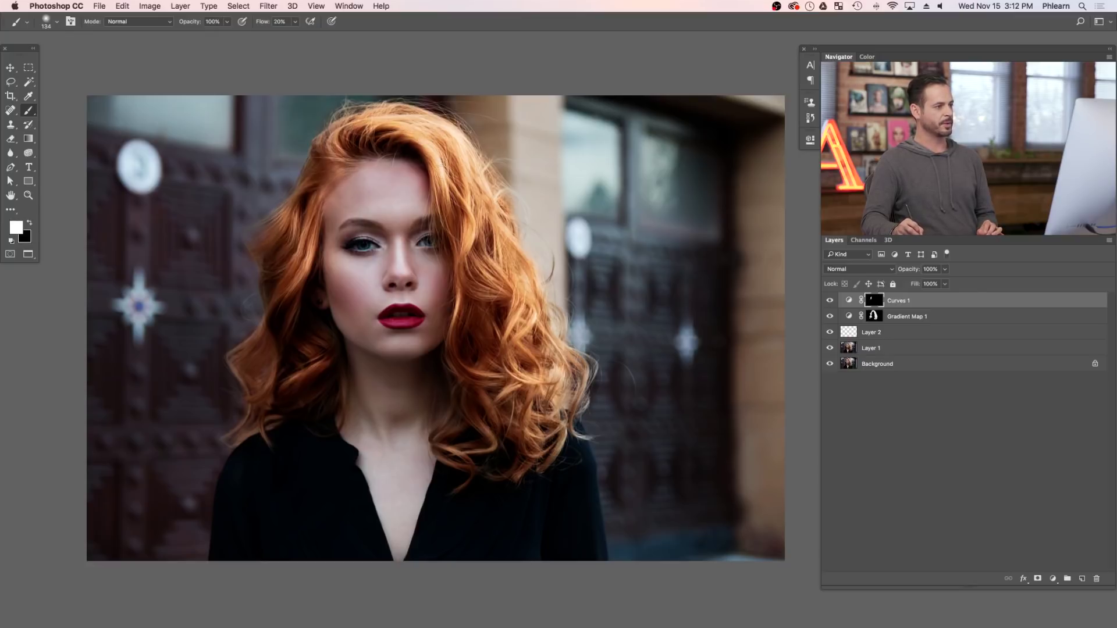
mouse_move(457, 206)
left_mouse_down()
mouse_move(453, 329)
mouse_move(465, 375)
mouse_move(486, 377)
mouse_move(456, 326)
mouse_move(492, 376)
mouse_move(461, 342)
mouse_move(470, 376)
mouse_move(454, 366)
mouse_move(474, 386)
mouse_move(460, 367)
mouse_move(490, 373)
mouse_move(469, 376)
mouse_move(474, 349)
mouse_move(497, 379)
mouse_move(487, 322)
mouse_move(499, 333)
mouse_move(480, 280)
mouse_move(489, 298)
mouse_move(502, 292)
mouse_move(493, 256)
left_mouse_up()
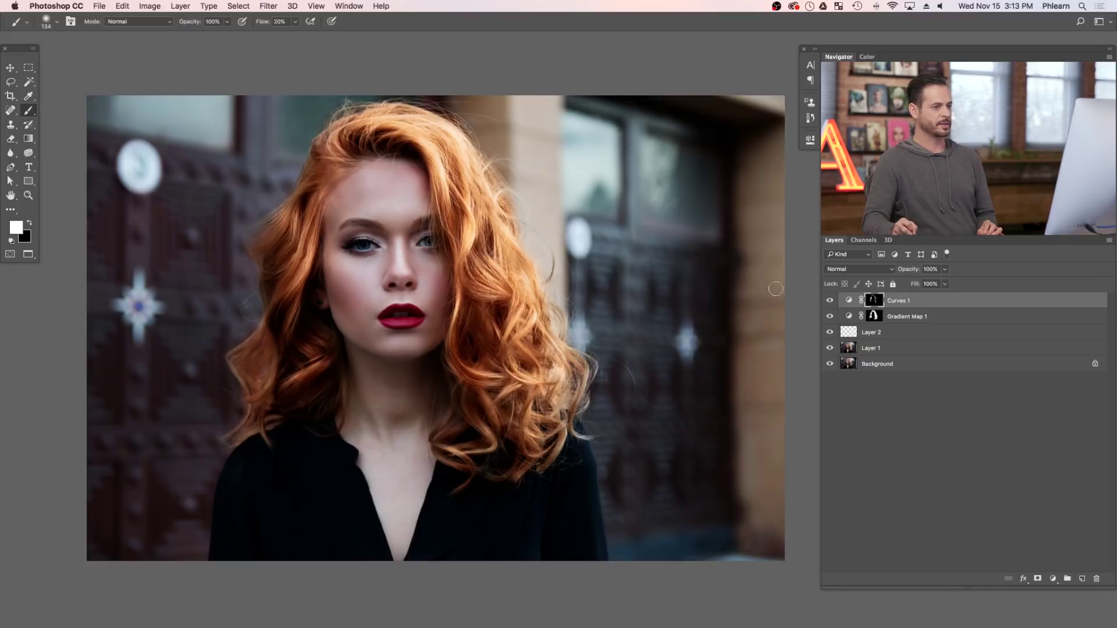
- Toggle the Curves 1 layer's visibility repeatedly to compare the hair with and without the painted highlights
left_click(829, 301)
left_click(829, 301)
left_click(829, 301)
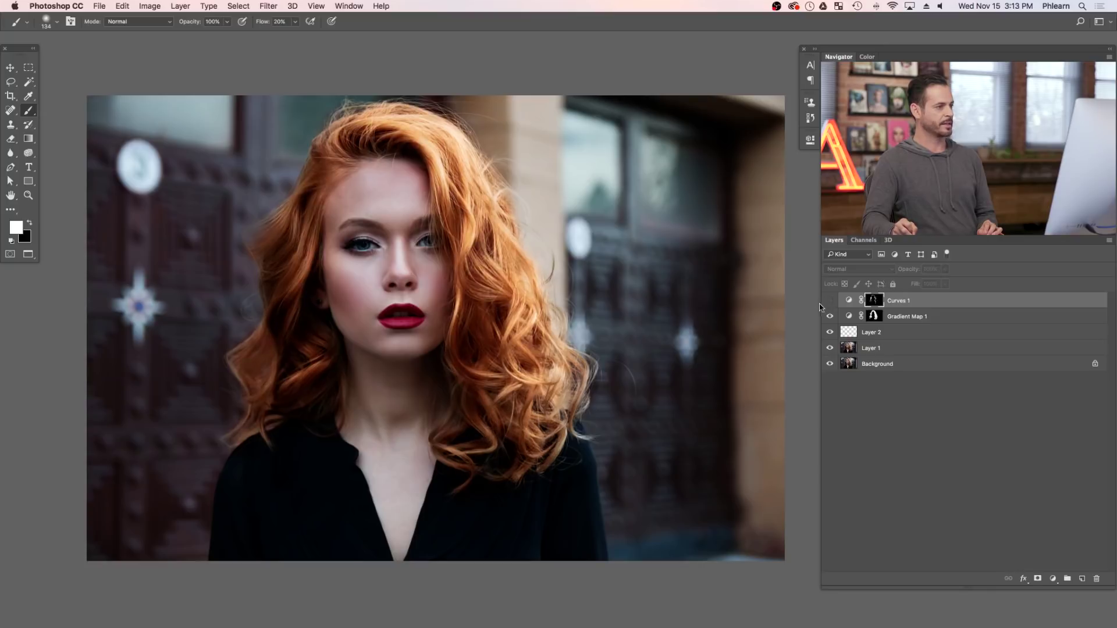
left_click(828, 302)
left_click(829, 302)
left_click(829, 301)
left_click(828, 301)
left_click(828, 302)
left_click(828, 301)
left_click(828, 301)
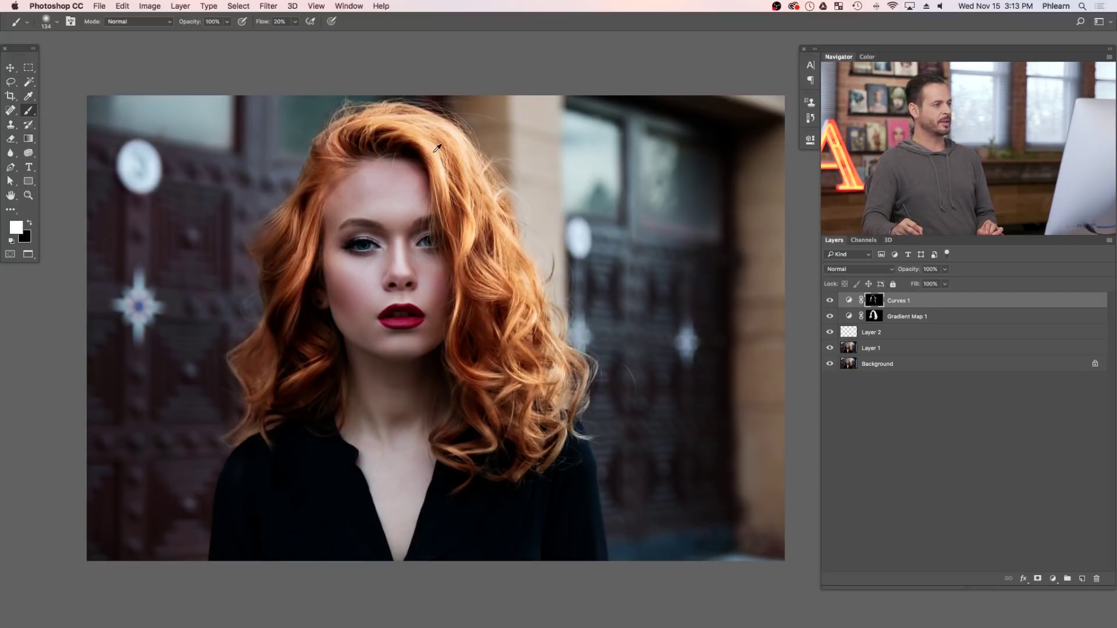
- Edit the Gradient Map's gradient: move the light orange stop to location 73% and recolour it a paler peach
left_click(849, 317)
double_click(849, 317)
left_click(718, 173)
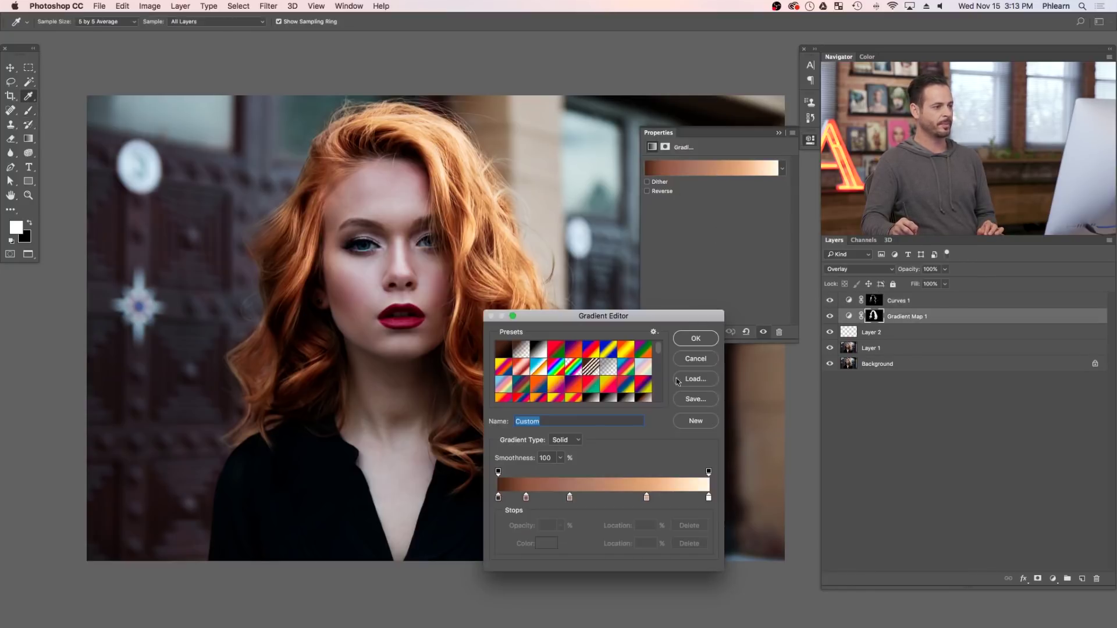
mouse_move(646, 498)
left_mouse_down()
mouse_move(635, 499)
mouse_move(653, 503)
left_mouse_up()
left_click(546, 543)
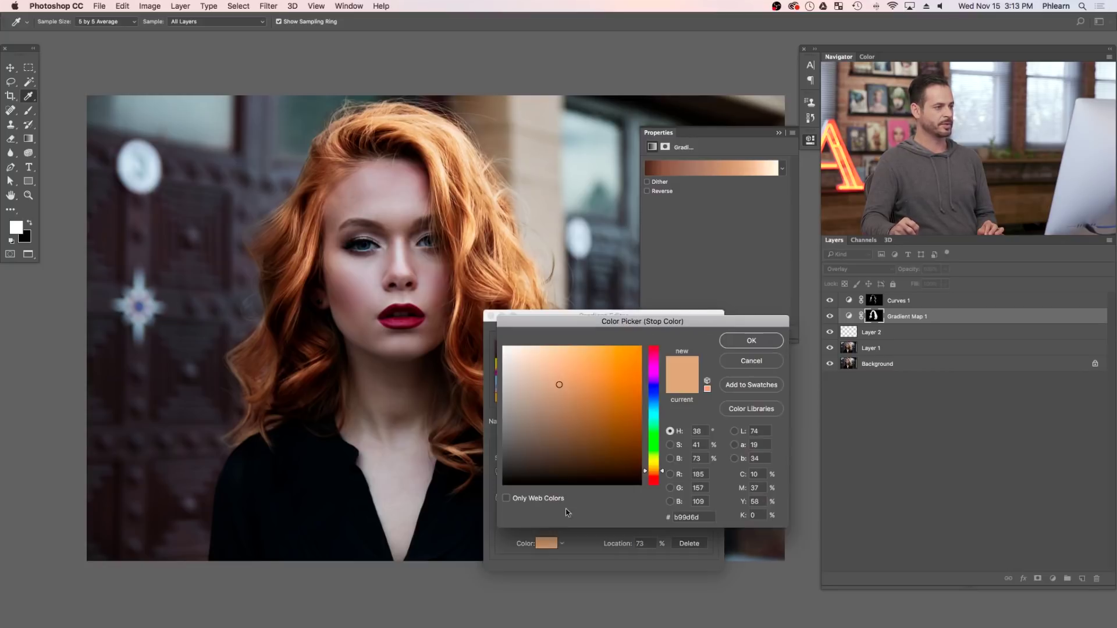
mouse_move(567, 394)
left_mouse_down()
mouse_move(510, 389)
mouse_move(575, 389)
mouse_move(538, 386)
left_mouse_up()
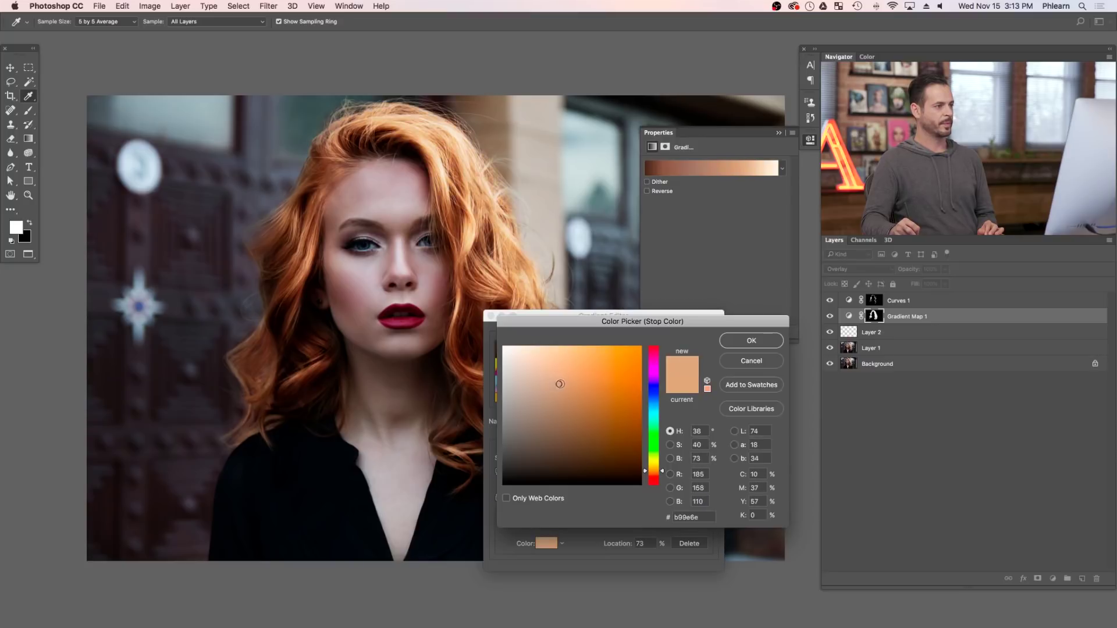
left_click_drag(549, 382, 550, 378)
left_click(751, 340)
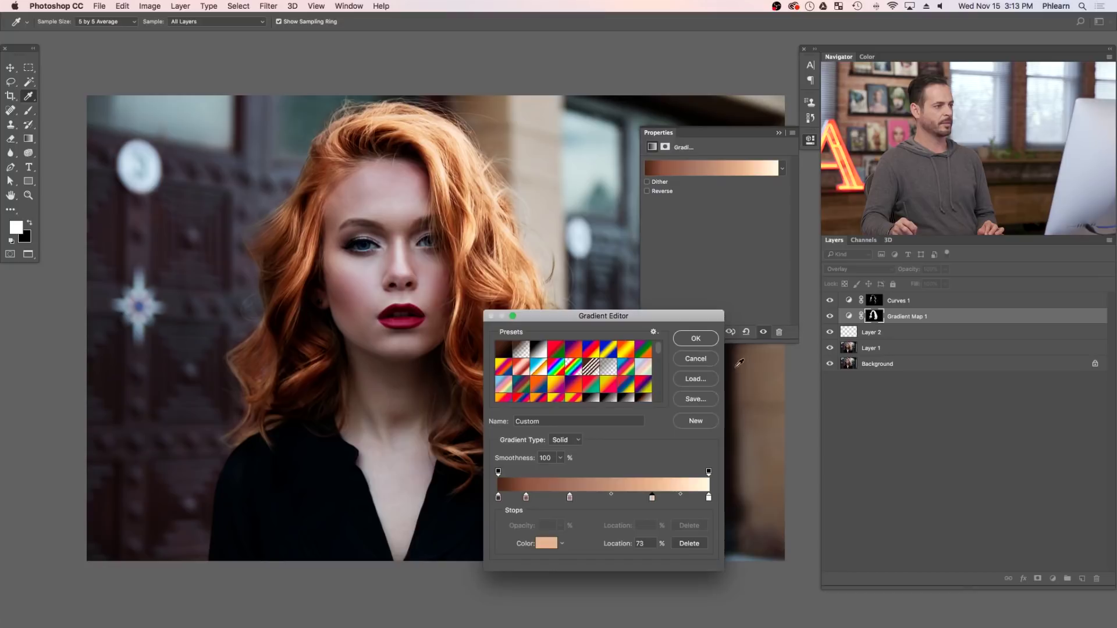
left_click(697, 337)
key("b")
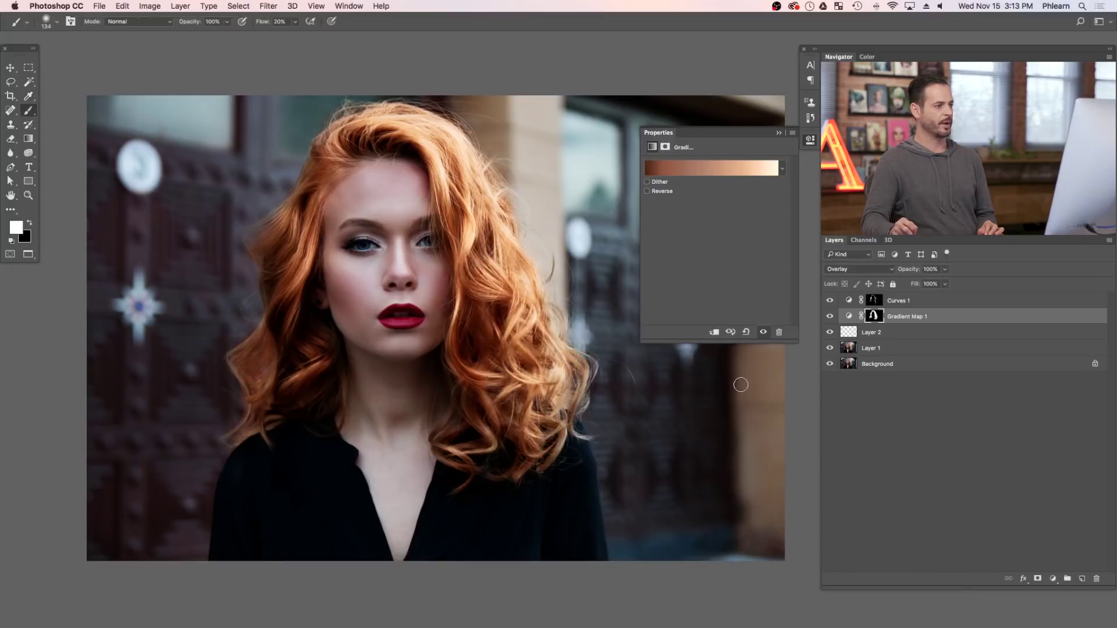
- Compare the hair with the Gradient Map layer on and off, and lower the layer's opacity to 80%
left_click(830, 316)
left_click(830, 316)
left_click(830, 316)
left_click(829, 316)
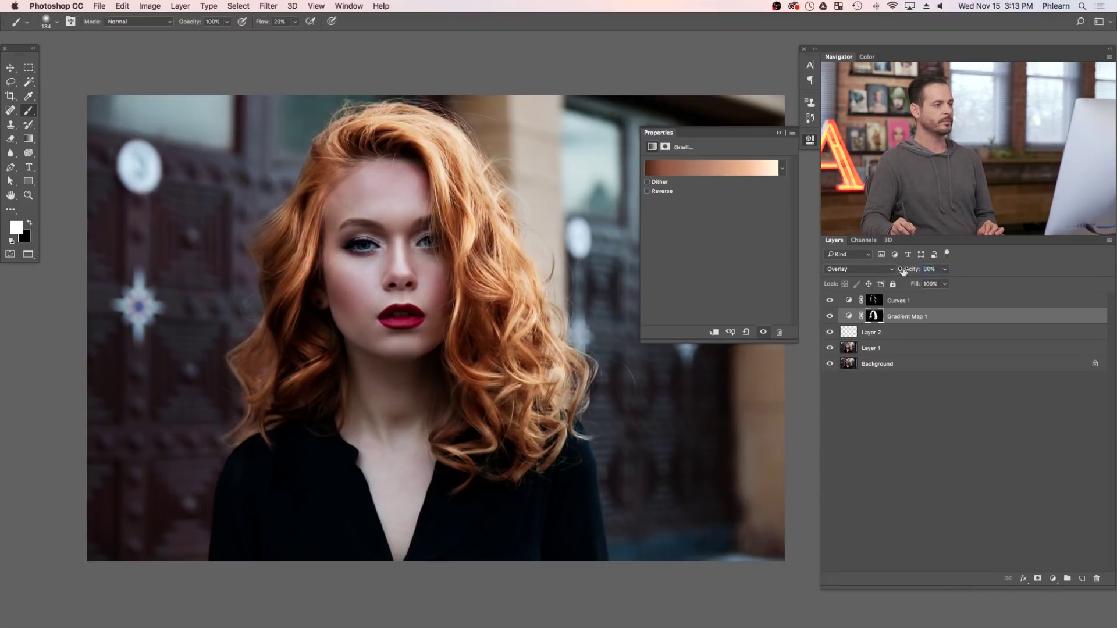
- Switch the Curves 1 highlights off and on to check them against the softened red colour
left_click(830, 300)
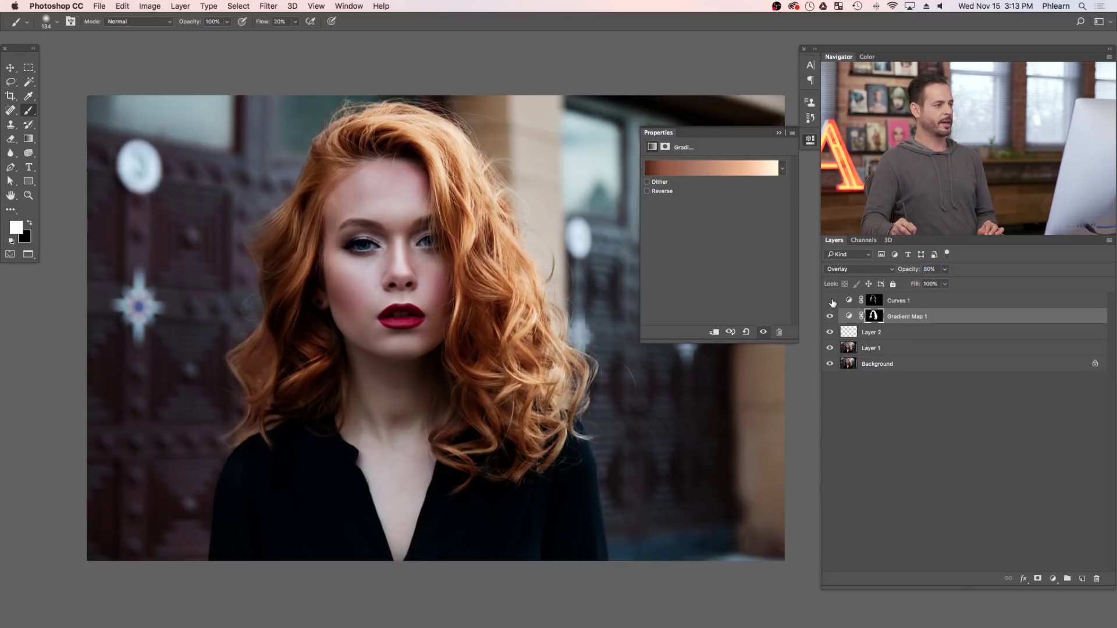
left_click(830, 301)
left_click(830, 301)
left_click(830, 300)
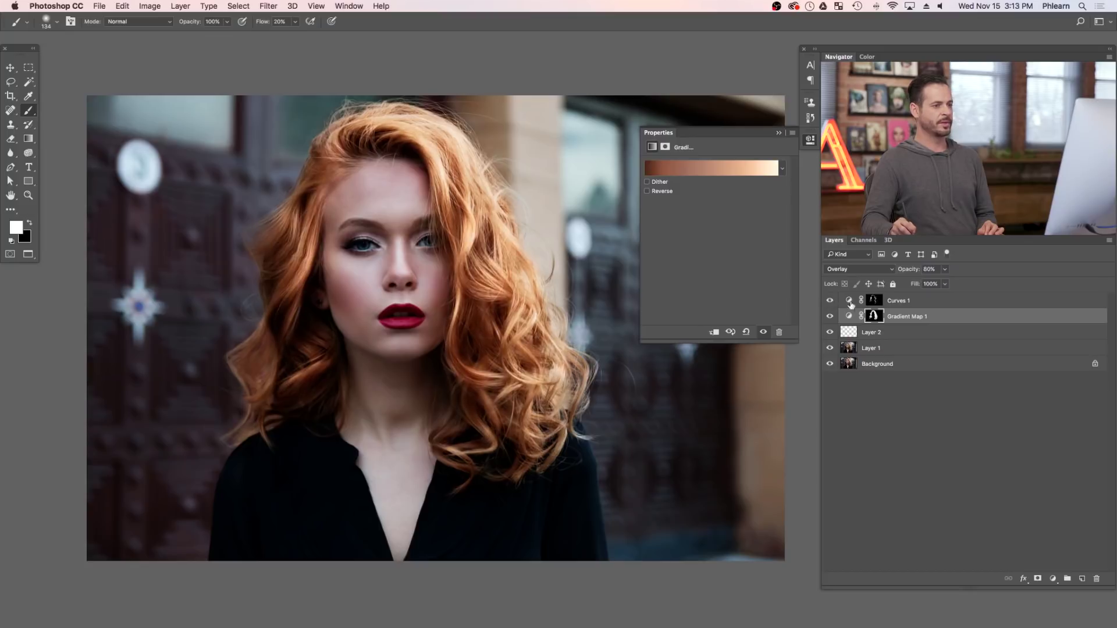
- Add a second Curves adjustment layer above Curves 1 that darkens input 162 to output 117, and invert its mask to black
left_click(950, 305)
left_click(180, 6)
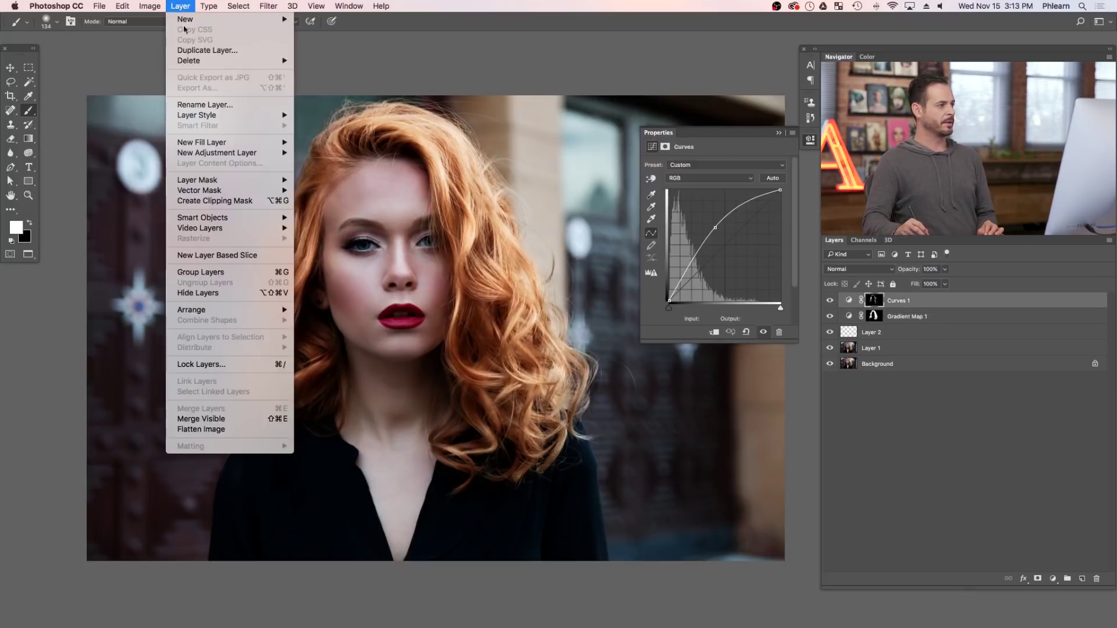
mouse_move(254, 153)
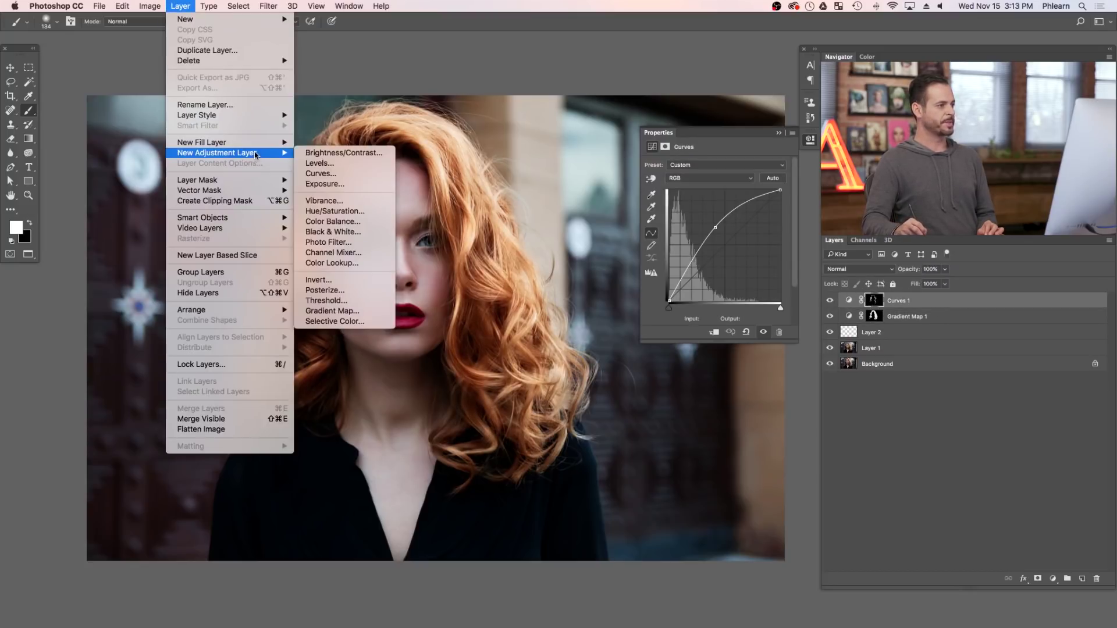
left_click(321, 173)
left_click(523, 272)
left_click_drag(736, 233, 739, 249)
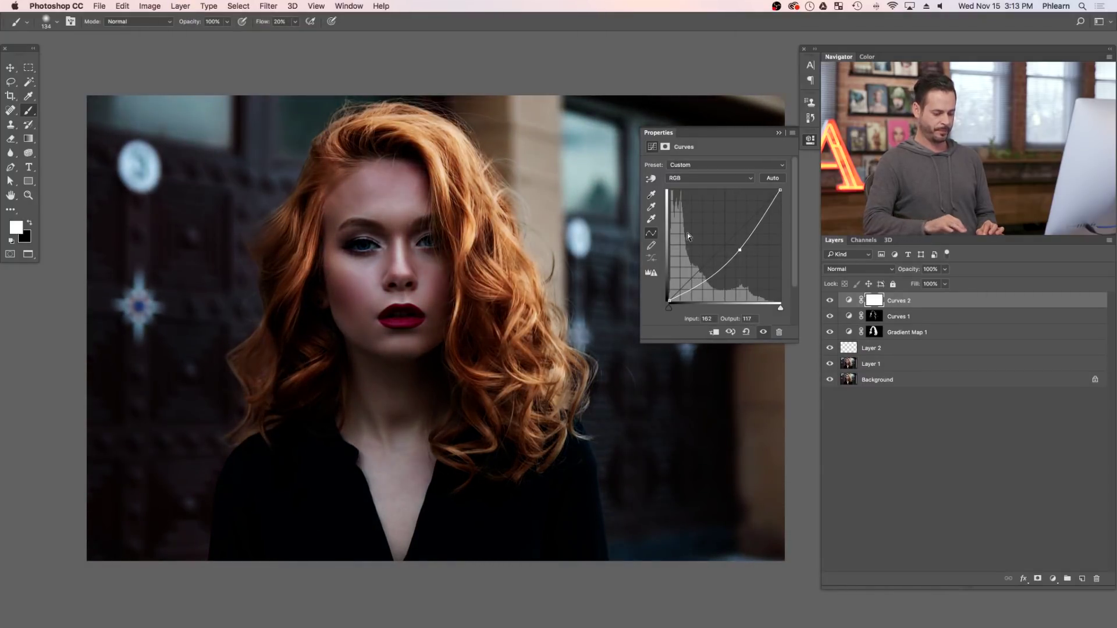
key("super+i")
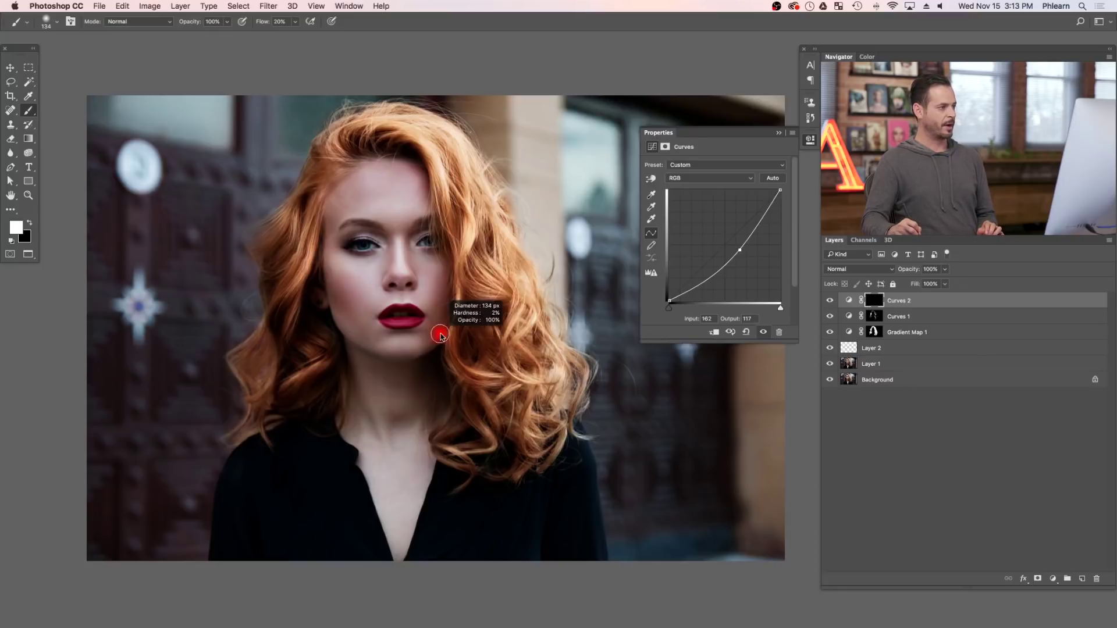
- Paint shadows into the darker hair waves and roots on the Curves 2 mask with a 192 px white brush at 30% flow
left_click_drag(436, 317, 443, 303)
key("shift+3")
left_click_drag(462, 394, 486, 410)
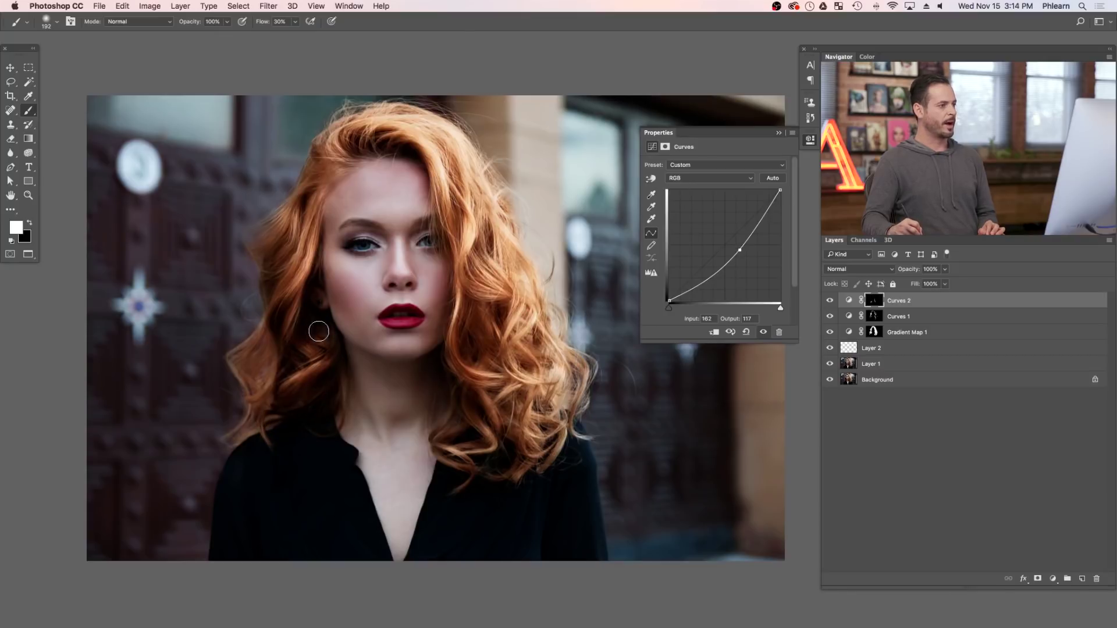
mouse_move(357, 148)
left_mouse_down()
mouse_move(387, 138)
mouse_move(420, 148)
mouse_move(410, 167)
mouse_move(490, 261)
mouse_move(492, 225)
mouse_move(501, 347)
mouse_move(481, 352)
mouse_move(515, 396)
mouse_move(495, 390)
mouse_move(507, 435)
mouse_move(519, 411)
mouse_move(538, 419)
mouse_move(545, 384)
mouse_move(496, 241)
mouse_move(480, 335)
left_mouse_up()
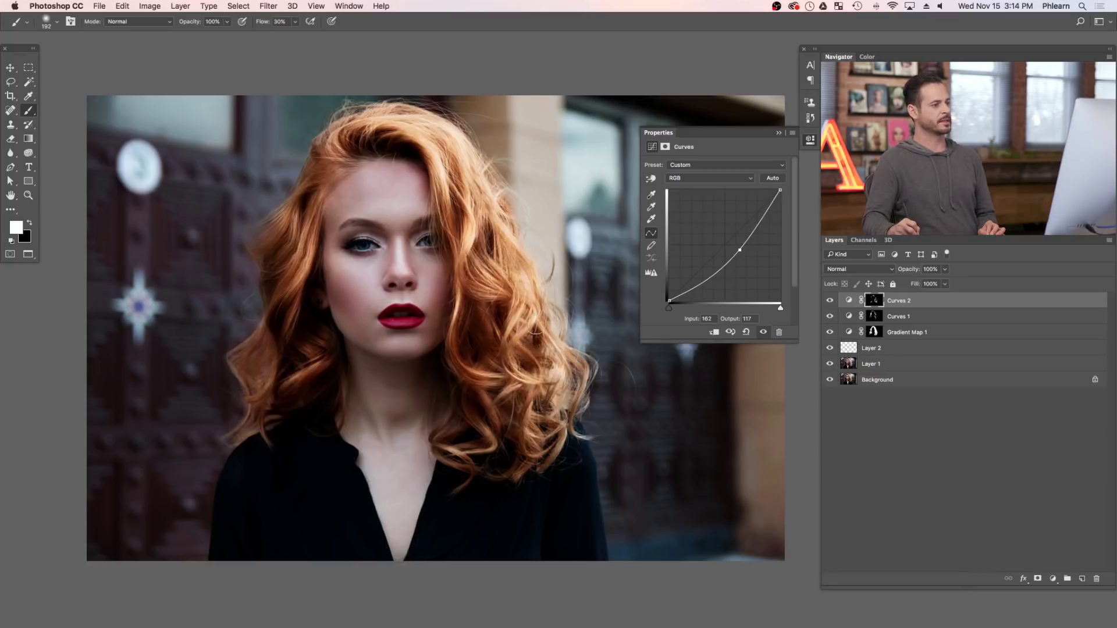
key("x")
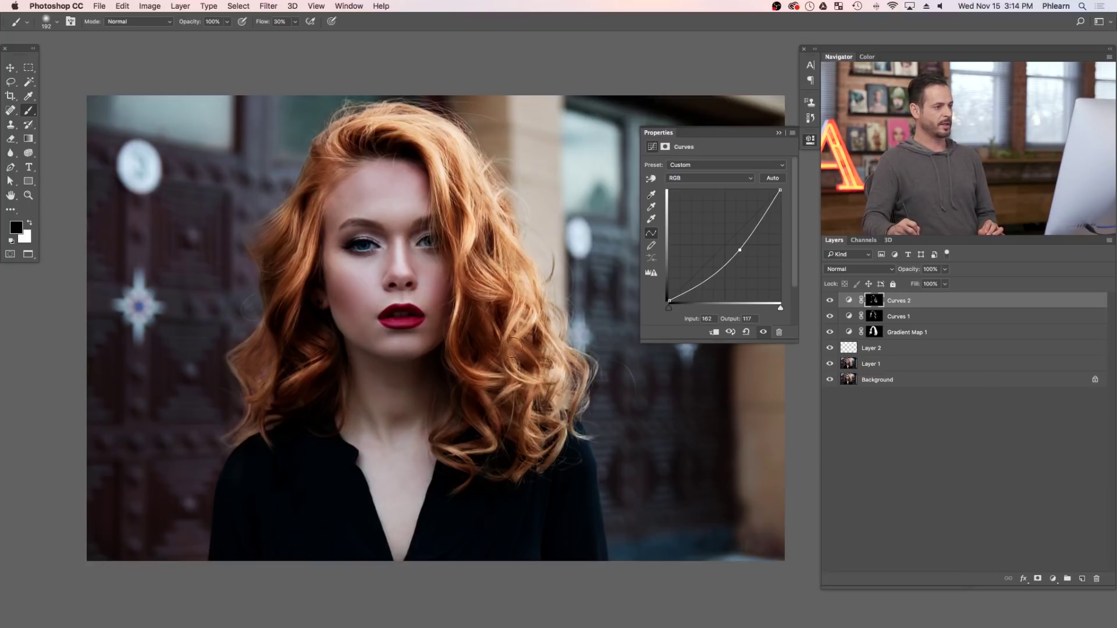
key("x")
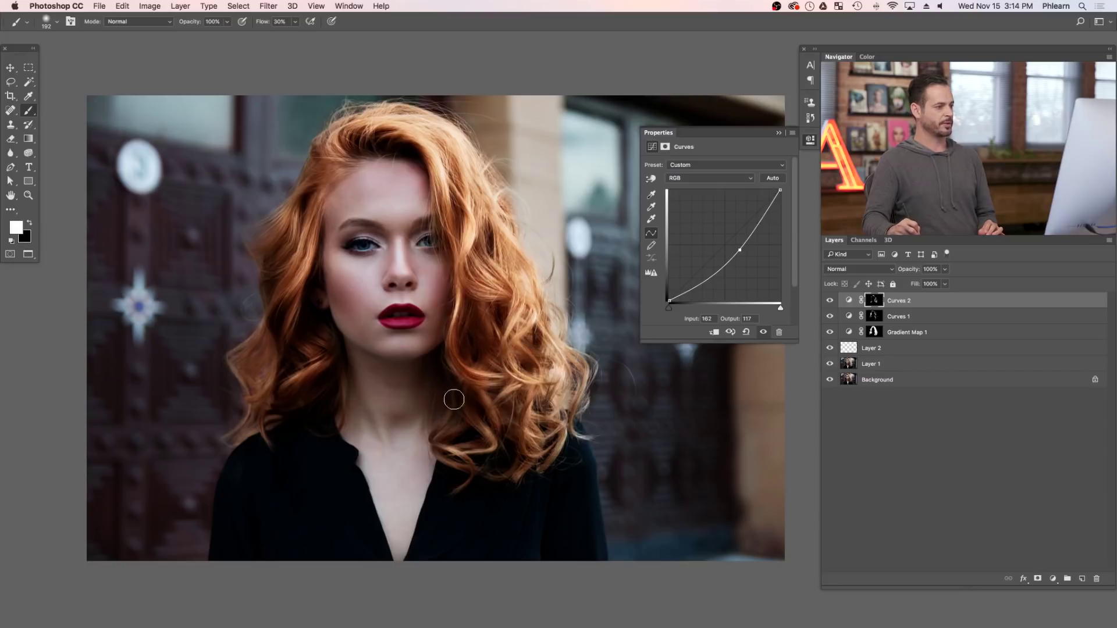
mouse_move(443, 410)
left_mouse_down()
mouse_move(439, 439)
mouse_move(466, 424)
mouse_move(442, 434)
mouse_move(465, 439)
mouse_move(500, 480)
mouse_move(472, 497)
mouse_move(452, 494)
mouse_move(444, 481)
mouse_move(508, 490)
mouse_move(548, 470)
mouse_move(588, 498)
left_mouse_up()
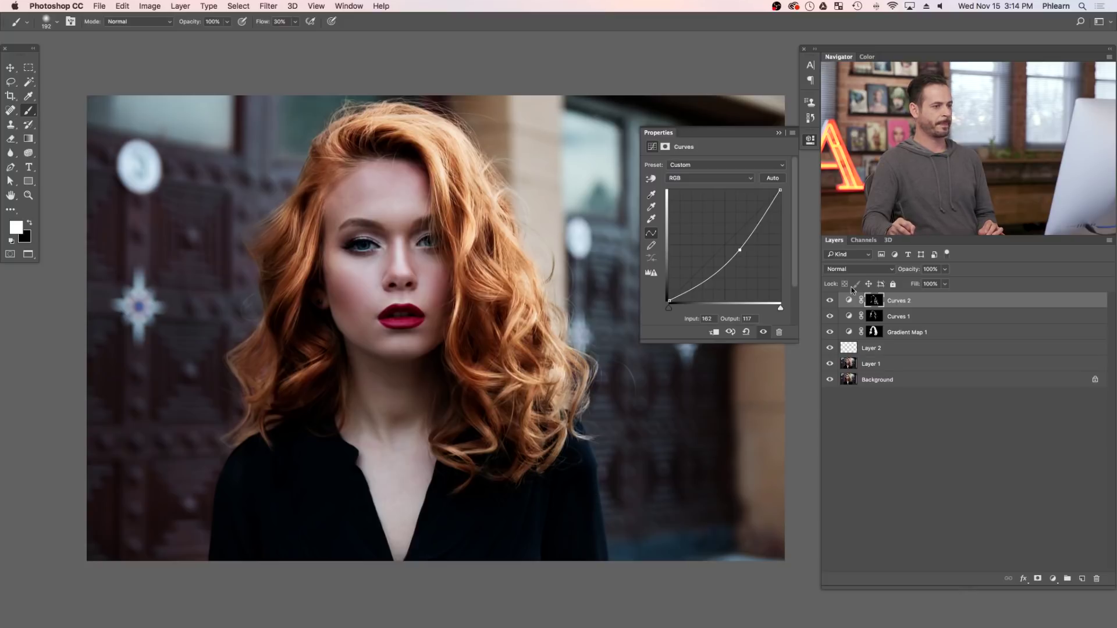
- Compare the Curves 2 shadows and Curves 1 highlights on and off, and lower the Curves 2 layer's opacity to 78%
left_click(829, 301)
left_click(830, 300)
left_click(829, 301)
left_click(830, 301)
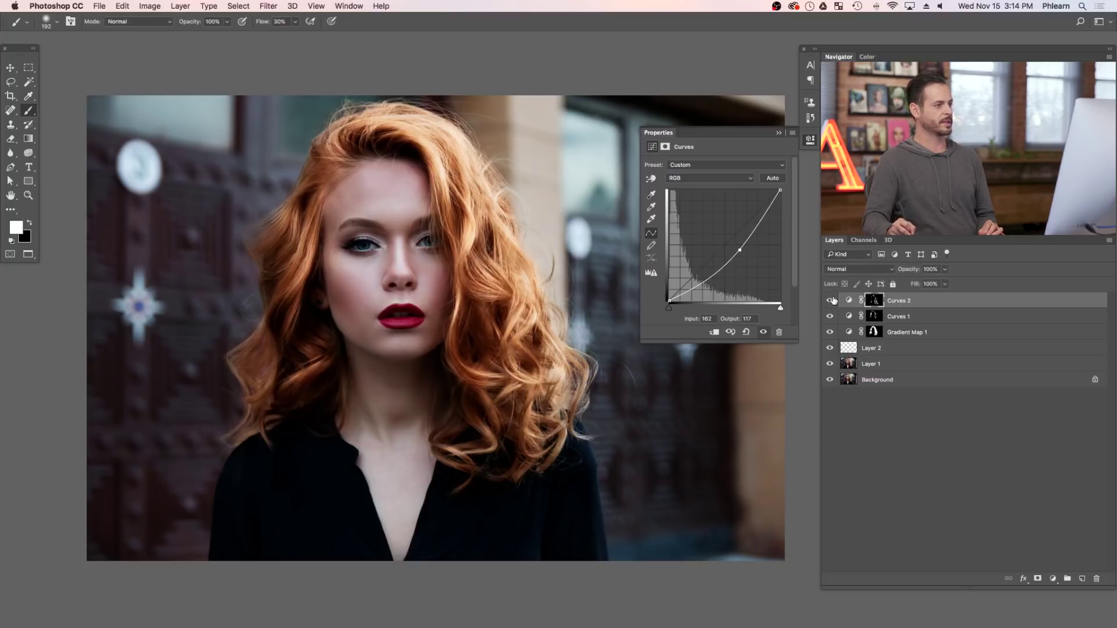
left_click(830, 301)
left_click(831, 300)
left_click(830, 316)
left_click(830, 316)
left_click(830, 301)
left_click(830, 302)
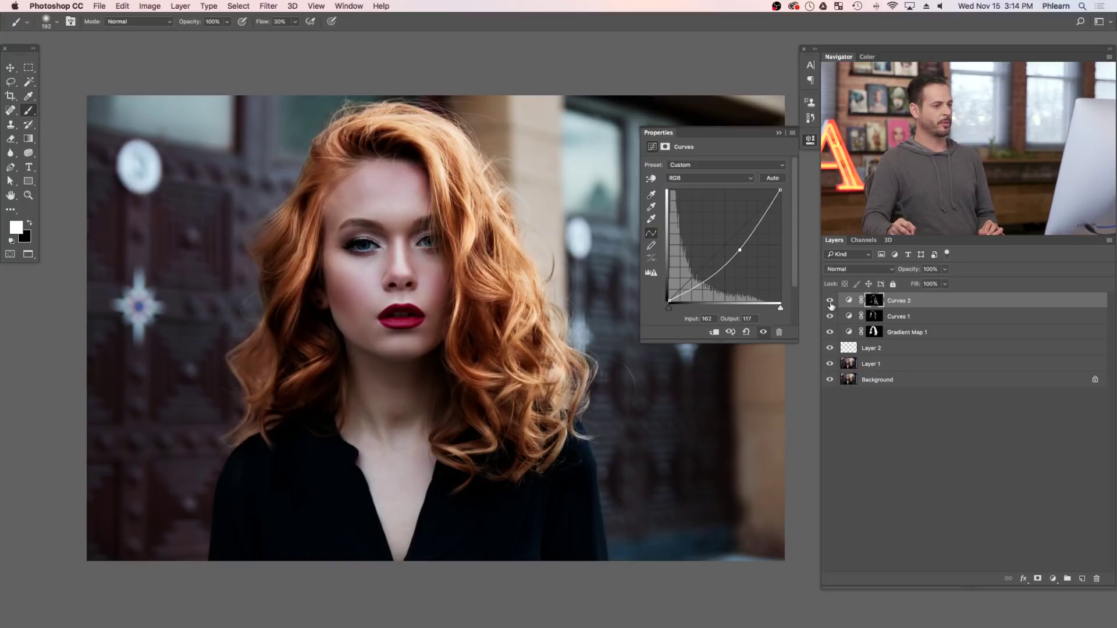
left_click(830, 317)
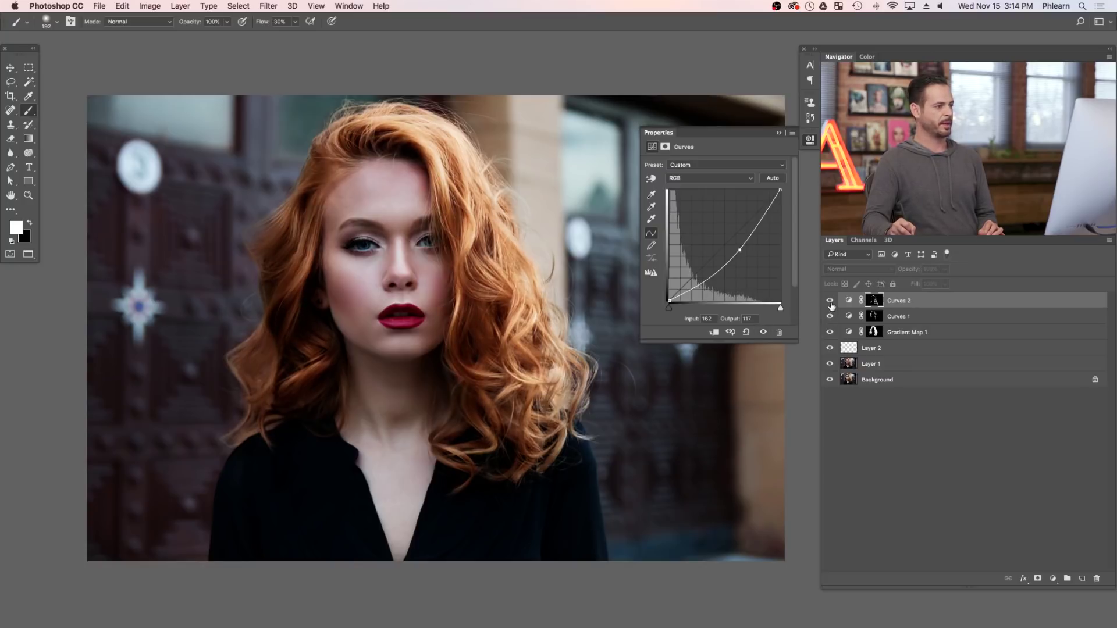
left_click(830, 303)
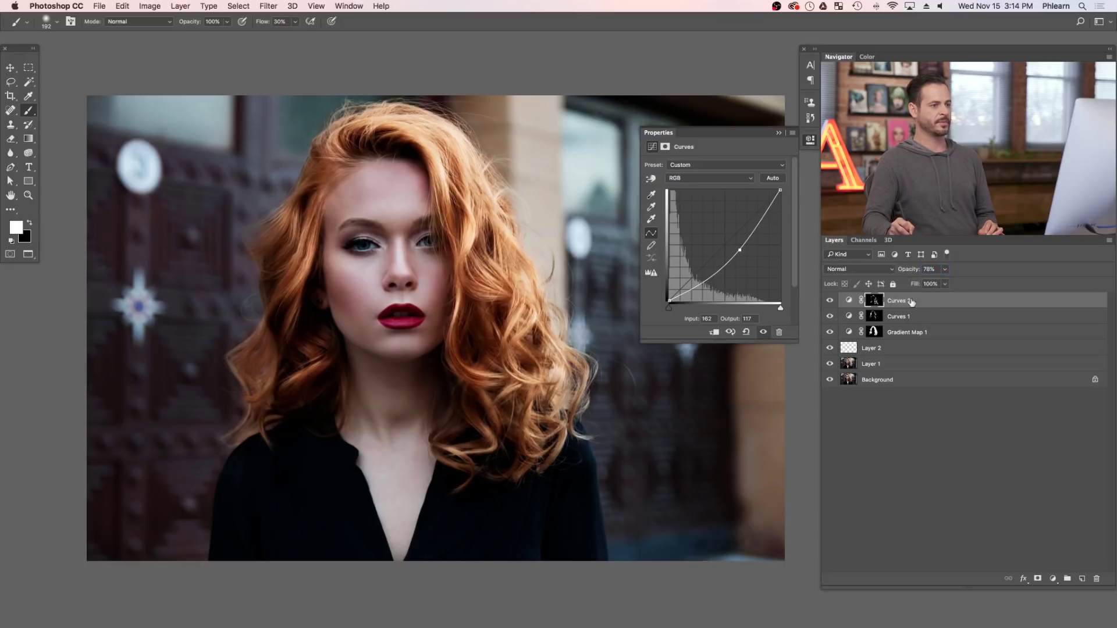
- Select the Curves 1 layer and toggle its visibility to review the highlights alongside the new shadows
left_click(913, 317)
left_click(849, 316)
left_click(829, 317)
left_click(829, 317)
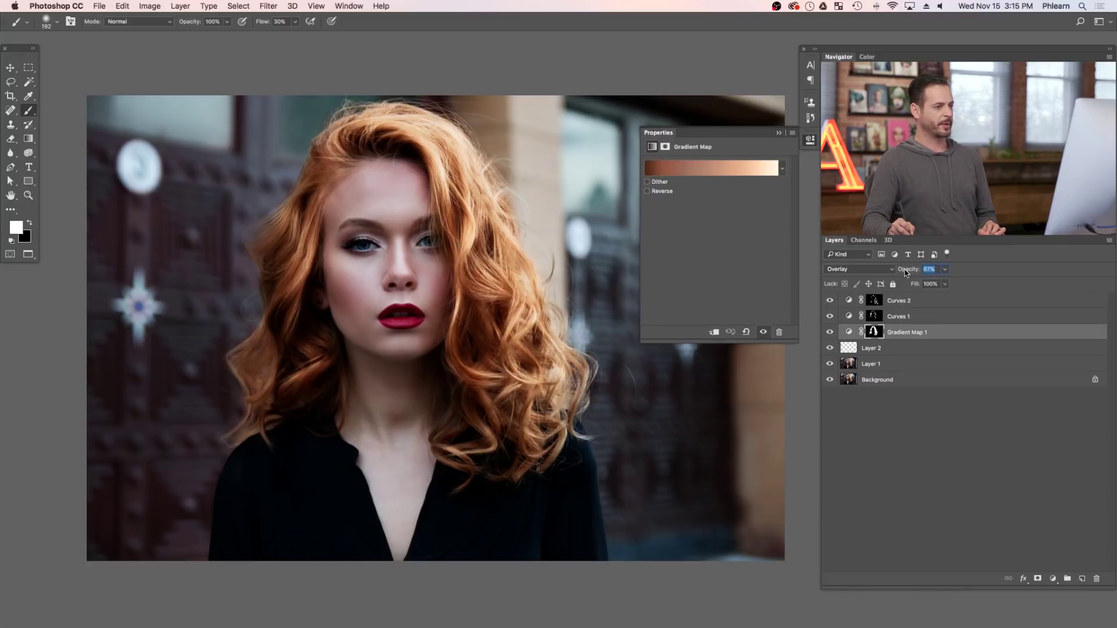
- Lower the Gradient Map layer's opacity to 67% and toggle its visibility to compare with the original hair colour
left_click(830, 332)
left_click(830, 332)
left_click(829, 332)
left_click(830, 332)
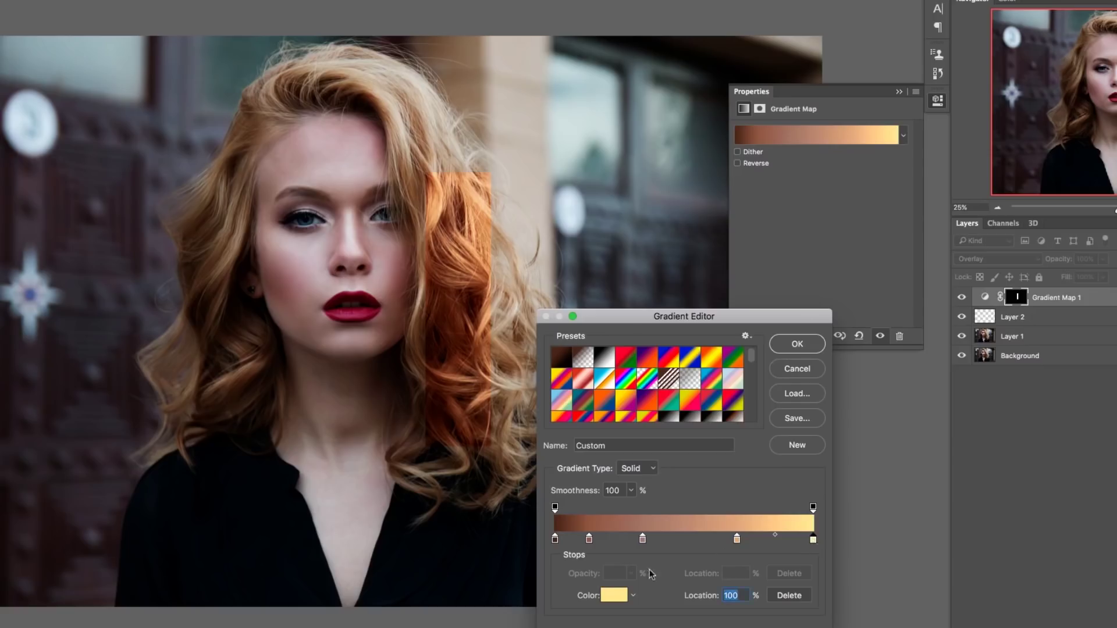
- Change the Gradient Map's stop at location 100% from yellow to a pale cream and apply the gradient
double_click(725, 551)
left_click(837, 346)
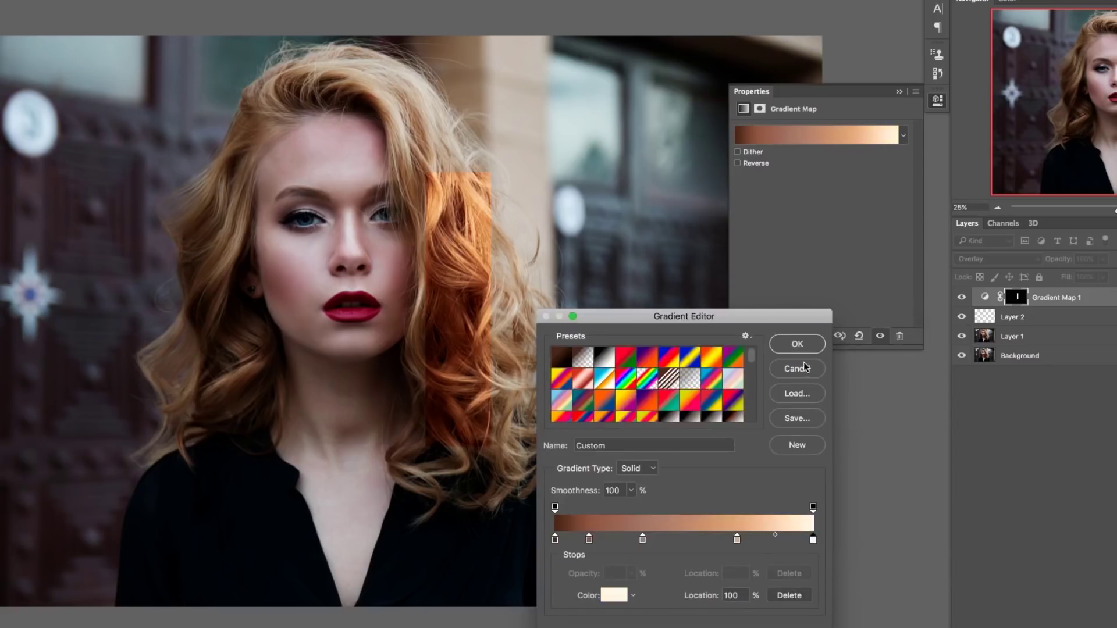
left_click(794, 345)
- Paint white on the Gradient Map mask over the crown and the waves beside the cheek to colour the hair red
left_click(1016, 298)
left_click_drag(274, 64, 183, 353)
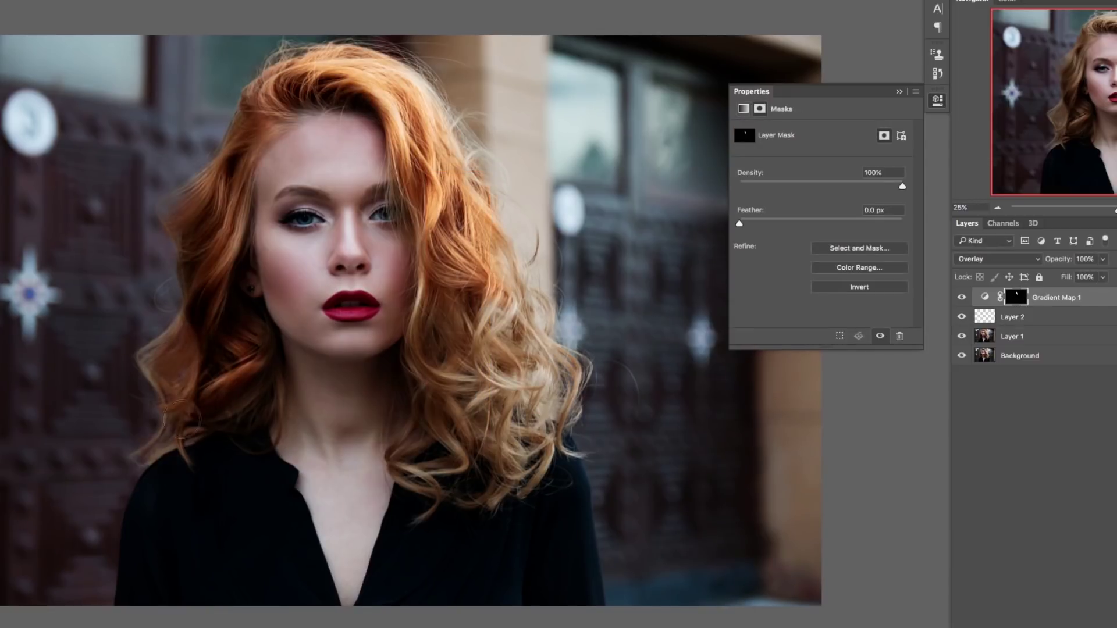
left_click_drag(217, 416, 229, 238)
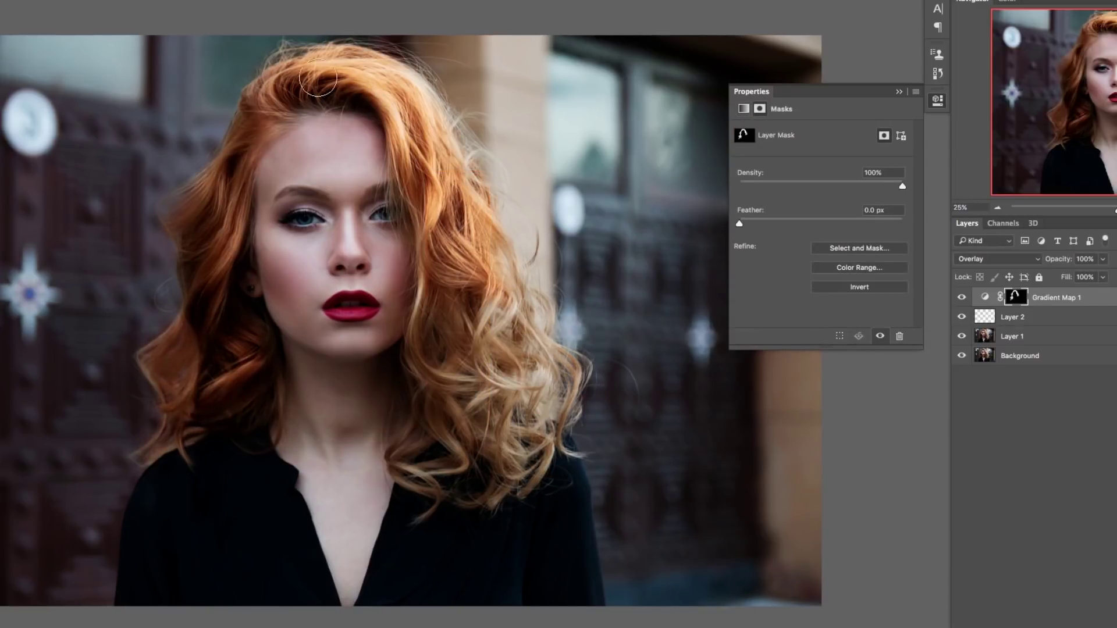